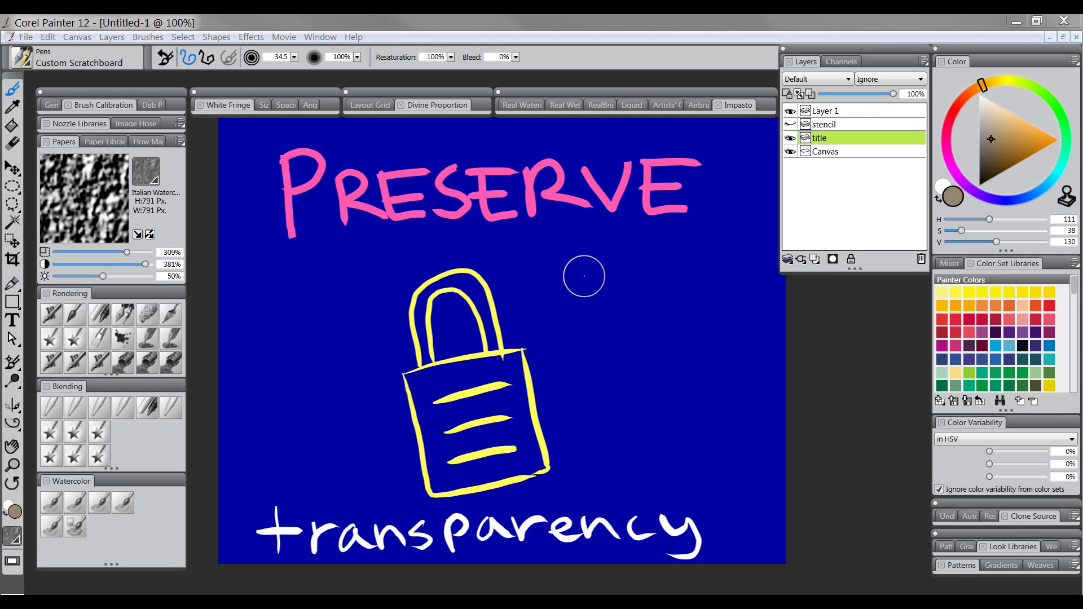
Step: Show the stencil layer and move it so its round hole frames the padlock
click(791, 124)
click(829, 128)
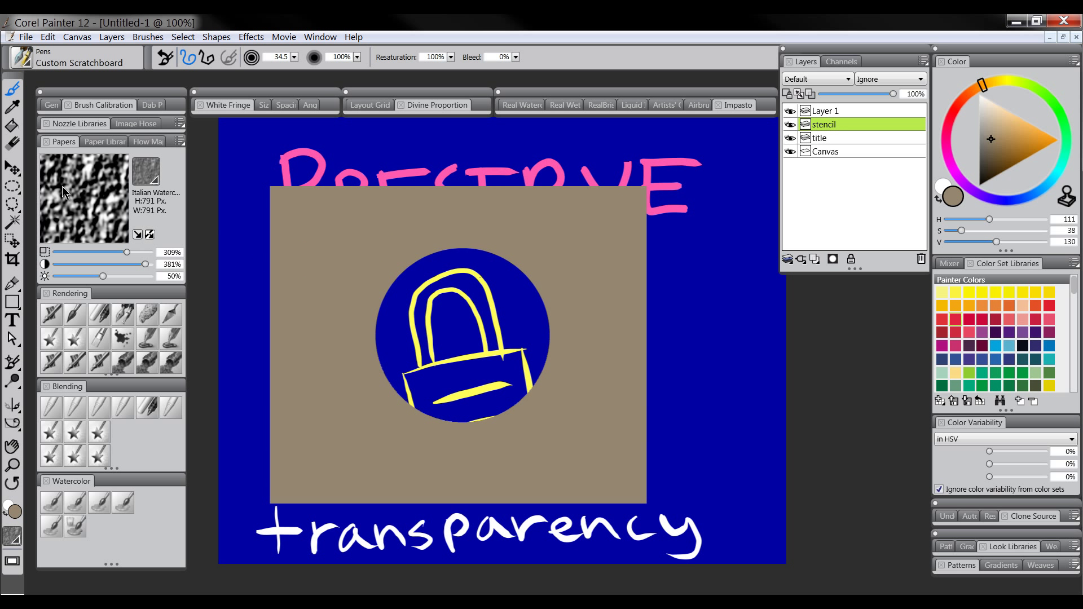
click(11, 170)
drag(567, 245, 670, 210)
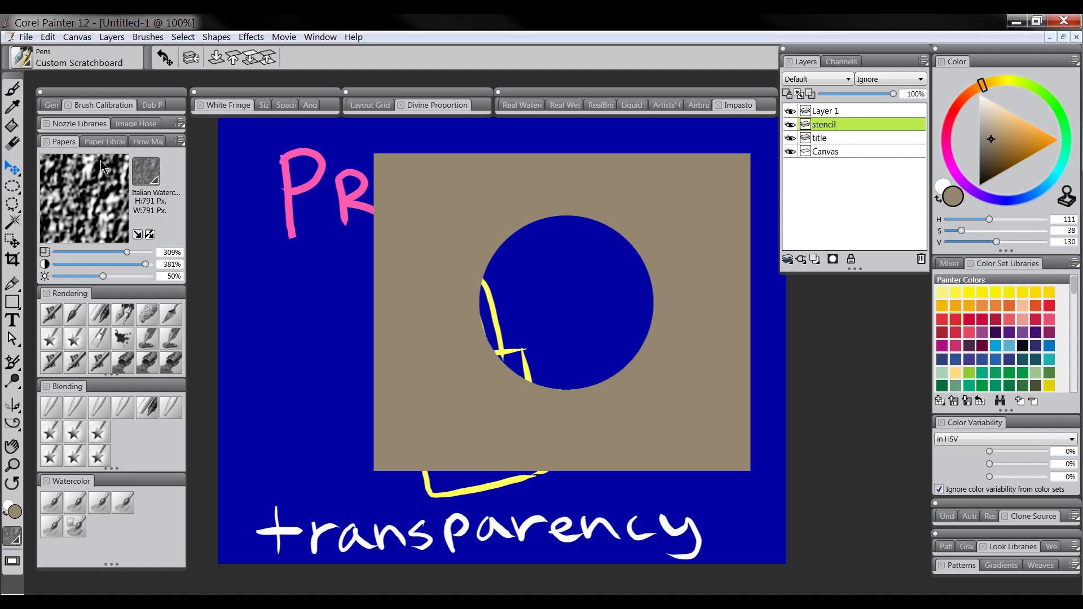
Step: Magic Wand the stencil hole and airbrush red-magenta shading into it on Layer 1
click(12, 220)
click(577, 281)
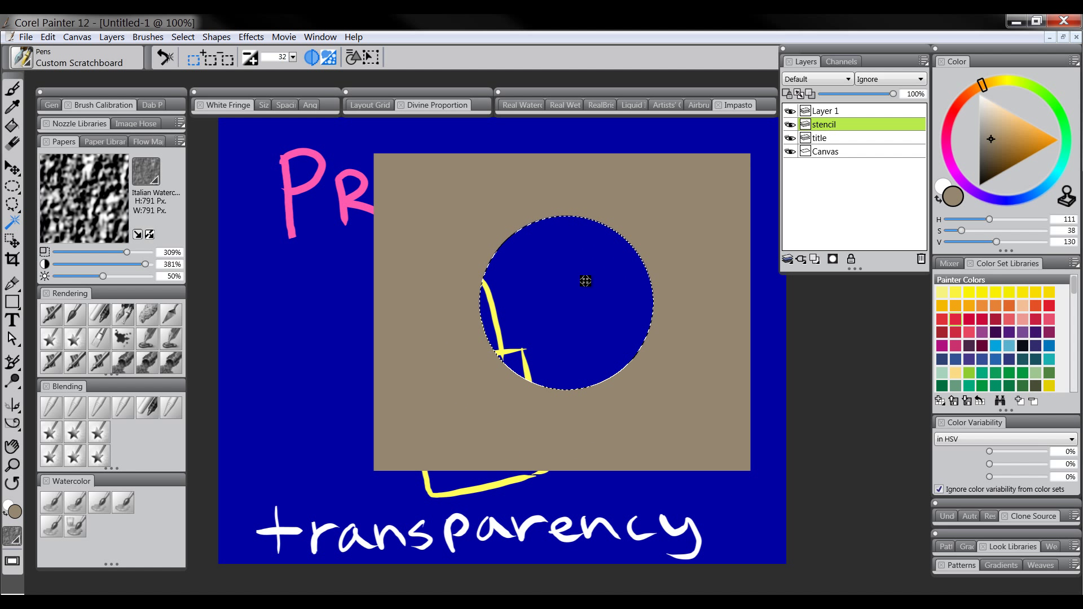
click(834, 113)
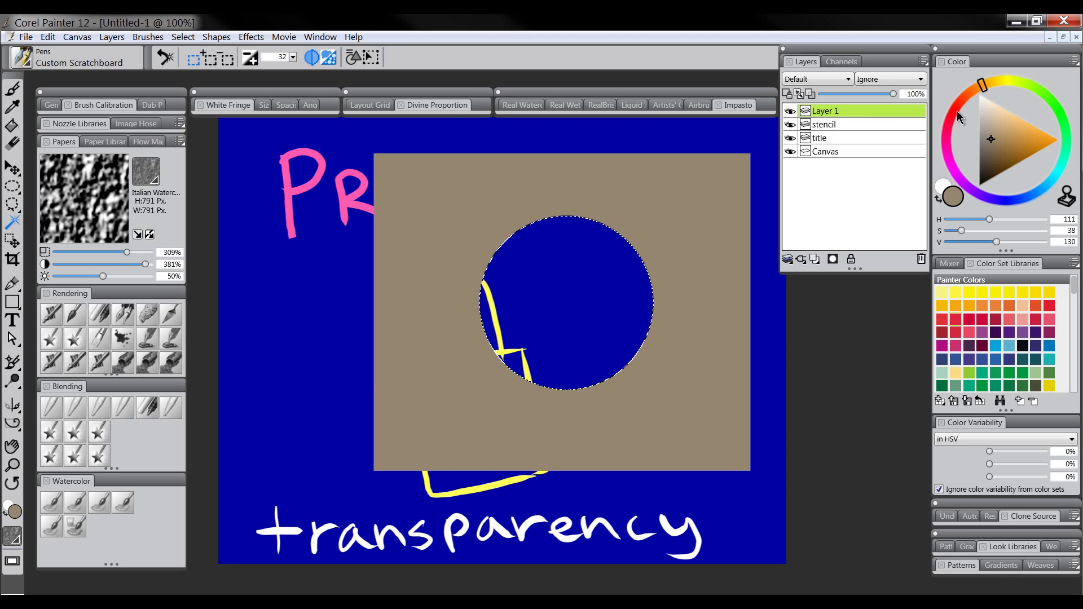
drag(1017, 144, 1036, 127)
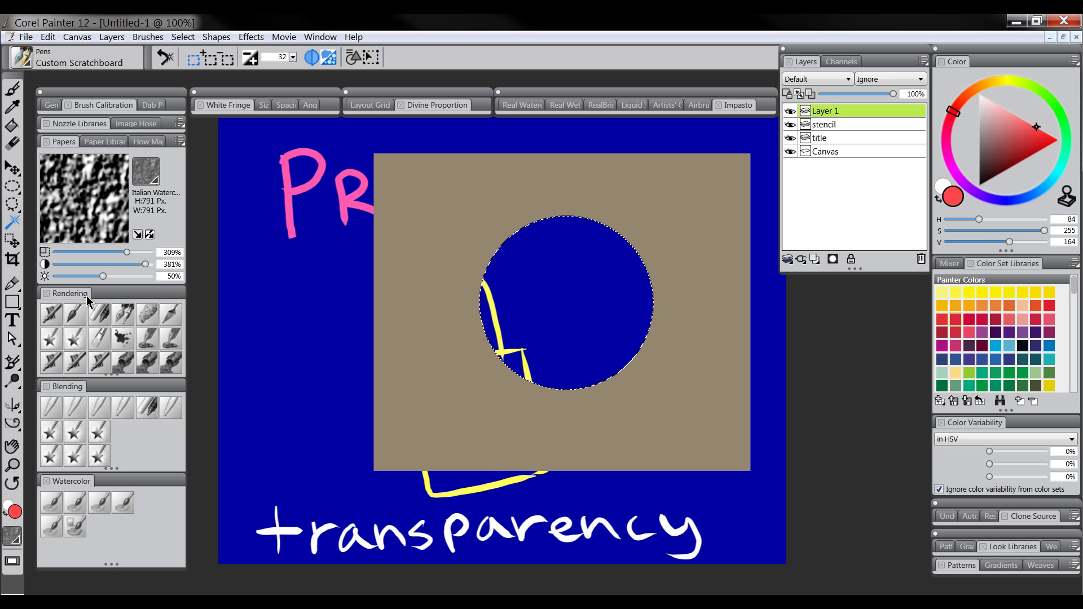
key(b)
mouse_move(580, 209)
mouse_down()
mouse_move(462, 271)
mouse_move(469, 309)
mouse_move(501, 333)
mouse_move(490, 388)
mouse_move(577, 347)
mouse_move(594, 374)
mouse_move(682, 340)
mouse_up()
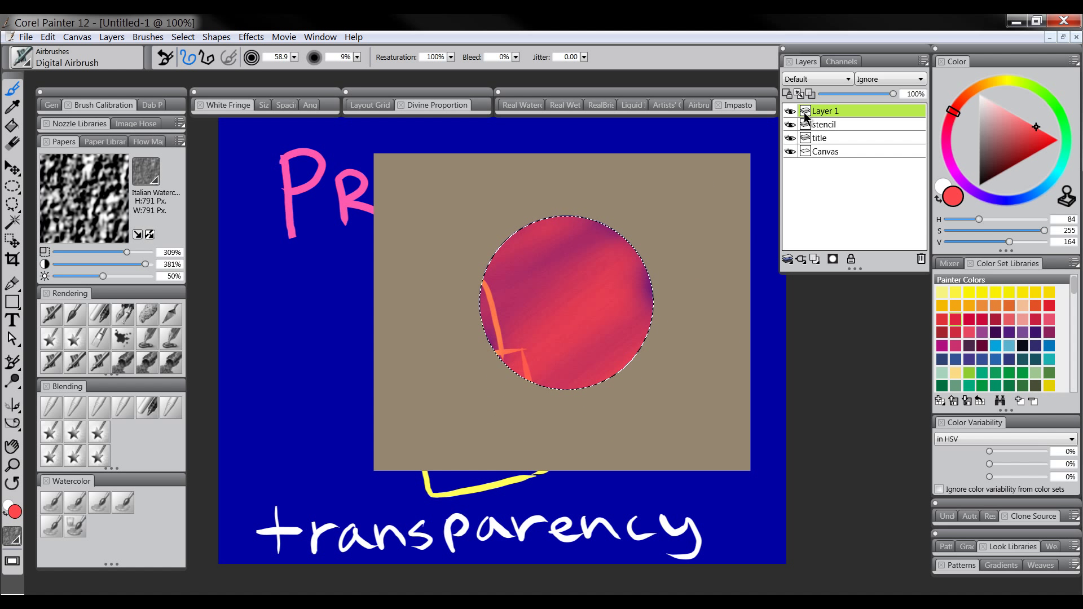
Step: Clear the selection, move the stencil away from the artwork, and add Layer 1 to the selection
click(830, 124)
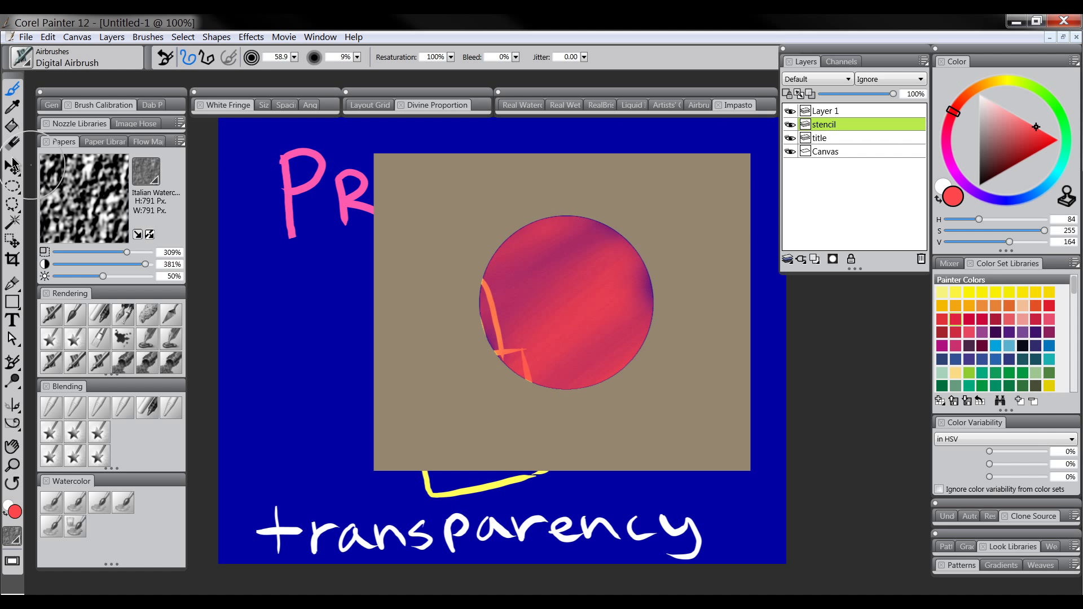
key(ctrl+d)
key(f)
drag(506, 208, 515, 153)
shift+click(830, 111)
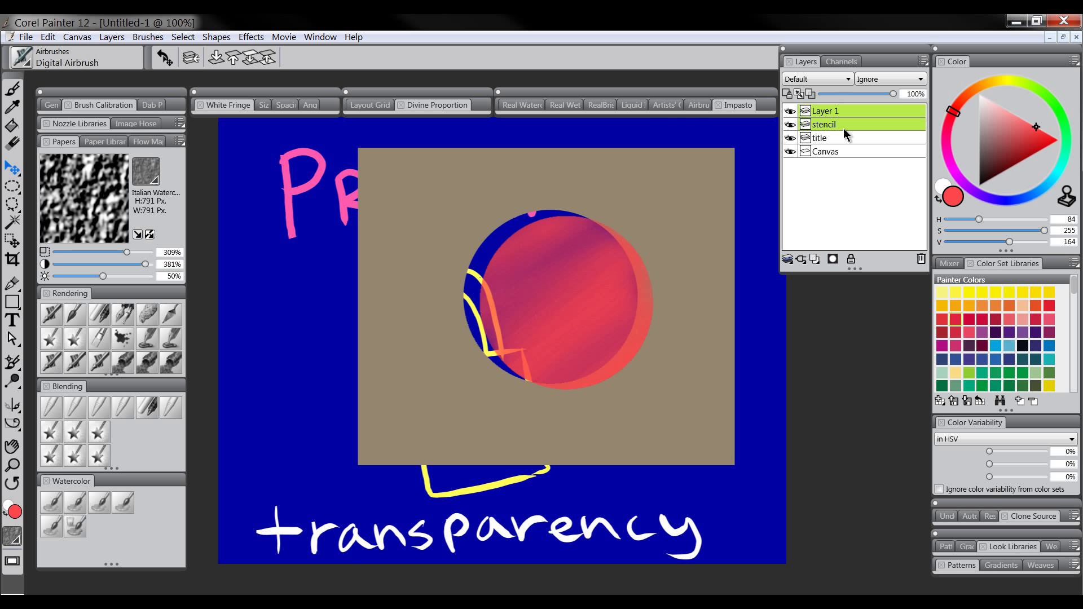
Step: Hide the stencil and Layer 1's disc, then create Layer 2 above the title layer
click(807, 125)
click(790, 125)
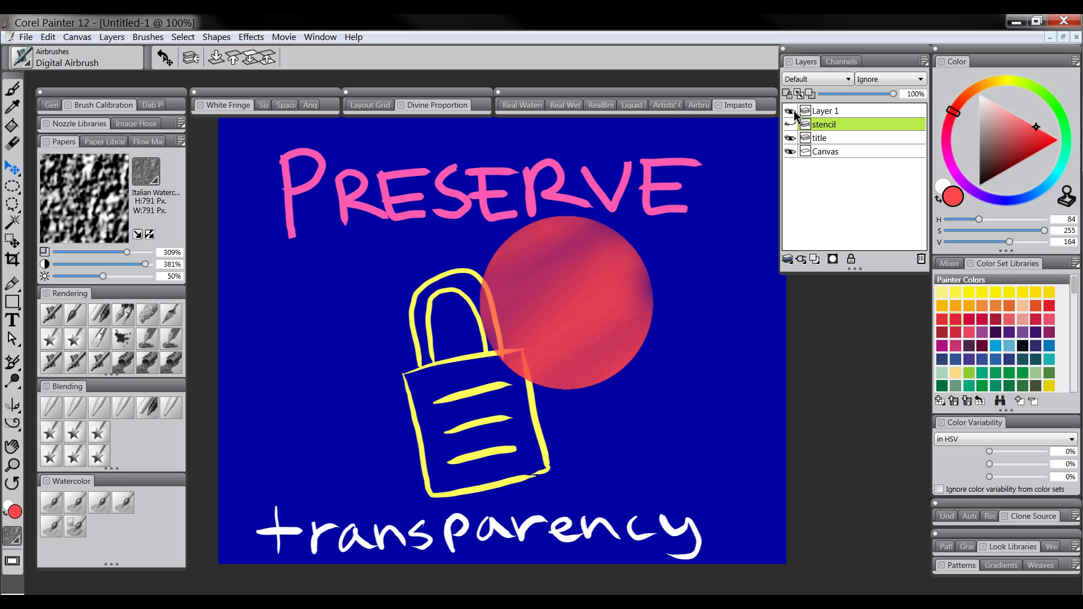
click(791, 111)
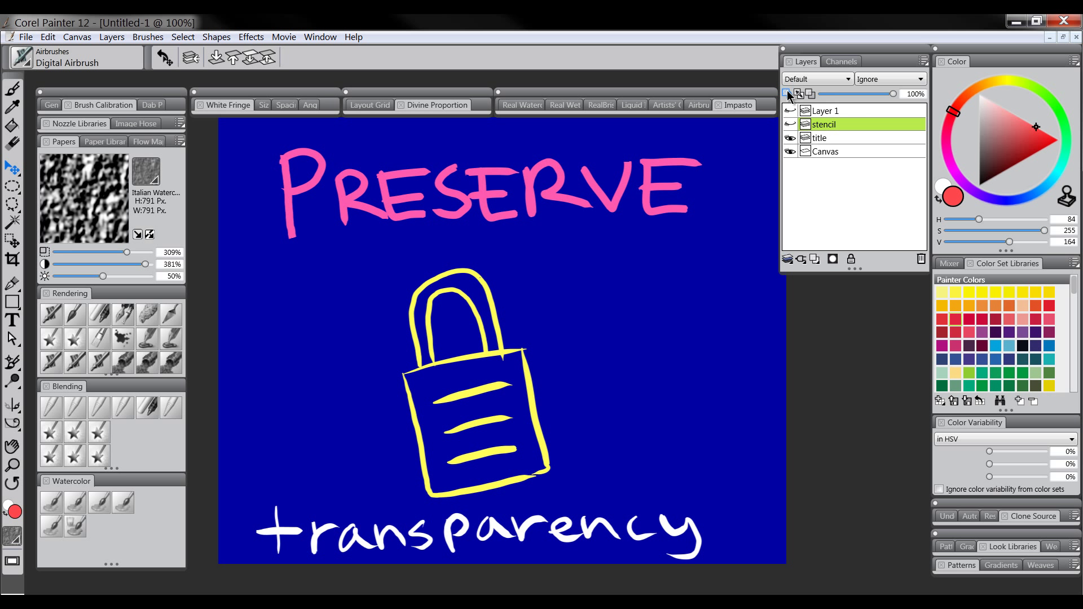
click(822, 139)
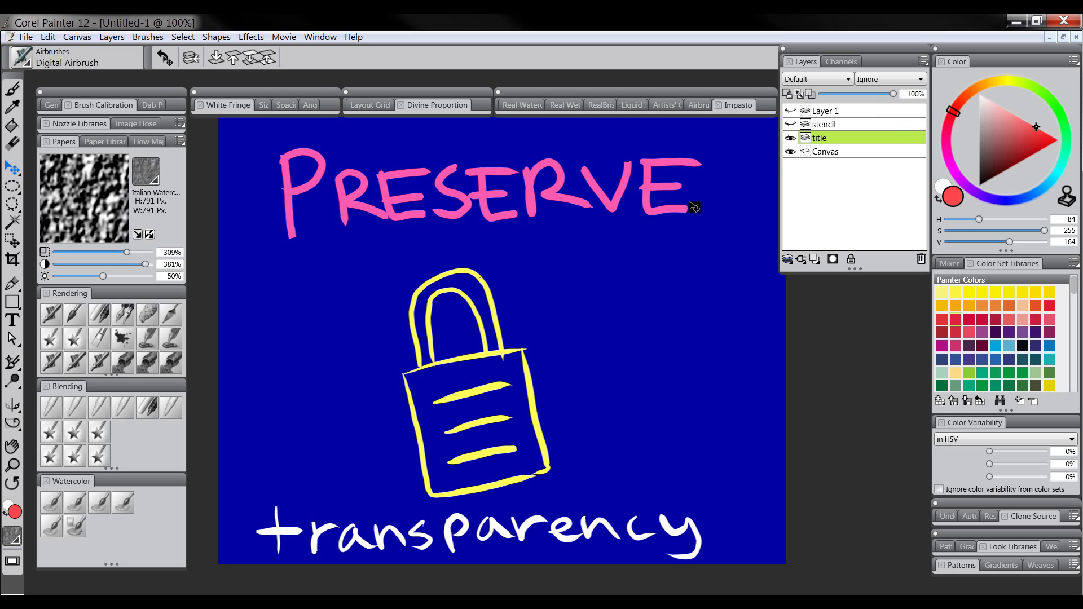
click(815, 260)
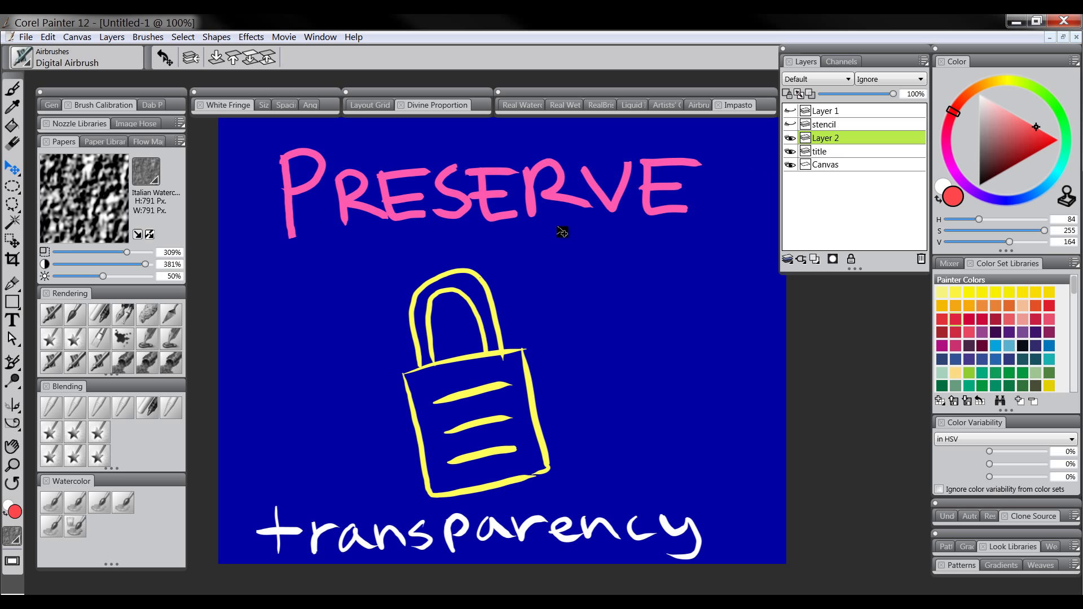
drag(492, 289, 481, 296)
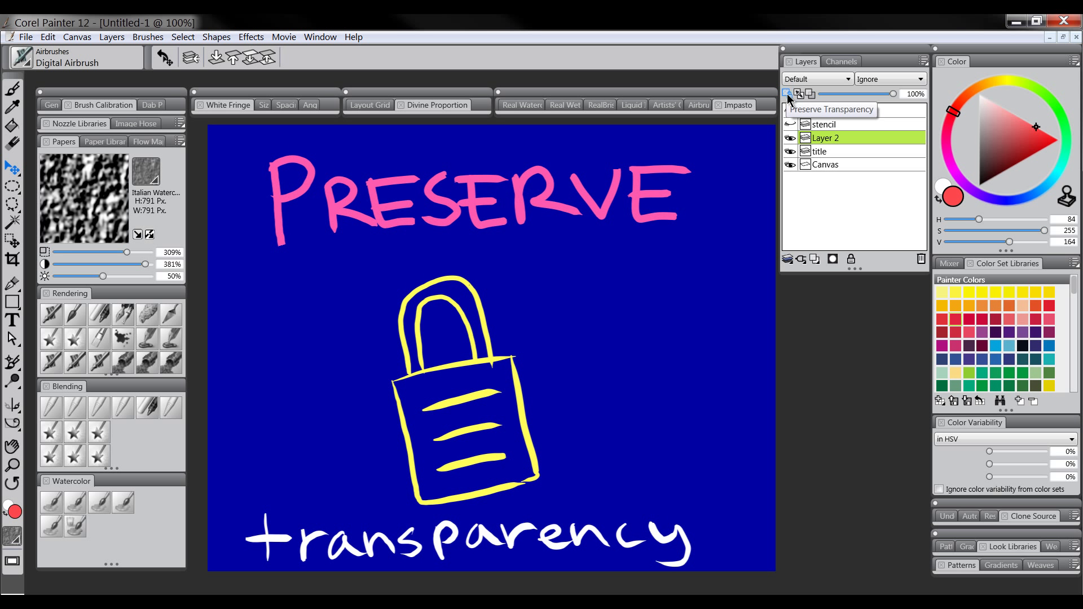
Step: Hide the title artwork, brush a red blob on Layer 2, and toggle its visibility to compare
click(792, 152)
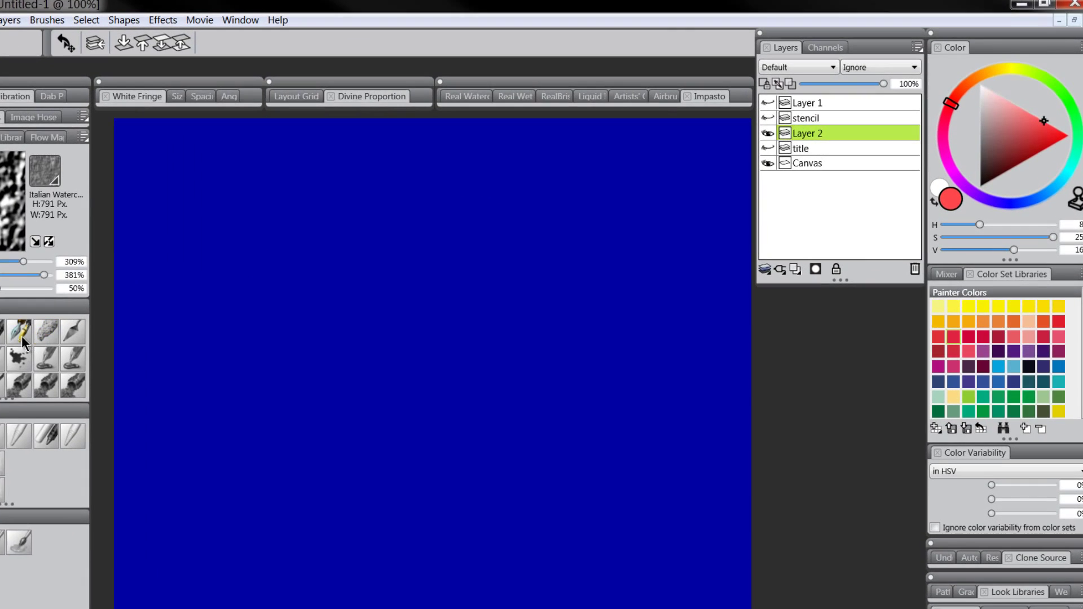
key(b)
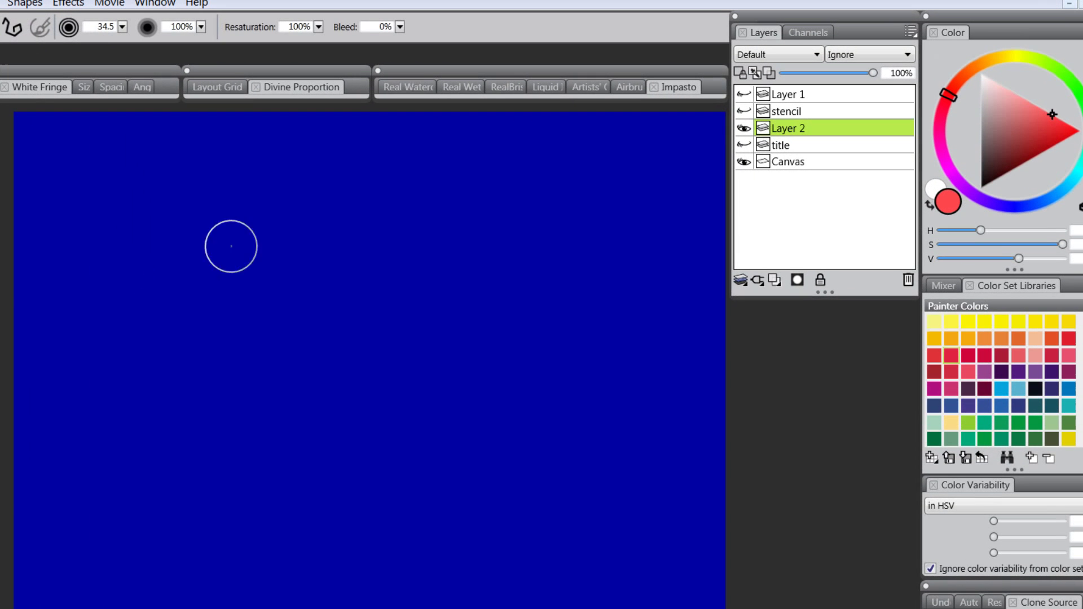
mouse_move(319, 329)
mouse_down()
mouse_move(351, 366)
mouse_move(314, 366)
mouse_move(324, 316)
mouse_move(351, 314)
mouse_move(321, 334)
mouse_move(337, 301)
mouse_move(411, 333)
mouse_move(326, 370)
mouse_move(359, 287)
mouse_move(400, 367)
mouse_move(312, 300)
mouse_move(385, 370)
mouse_up()
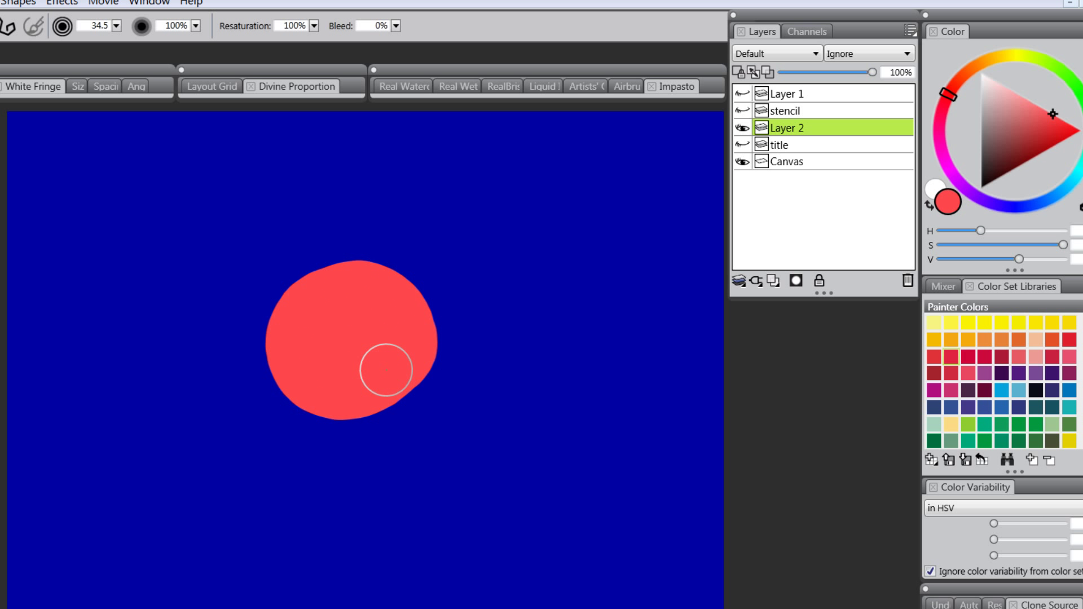
click(743, 127)
click(744, 127)
click(743, 127)
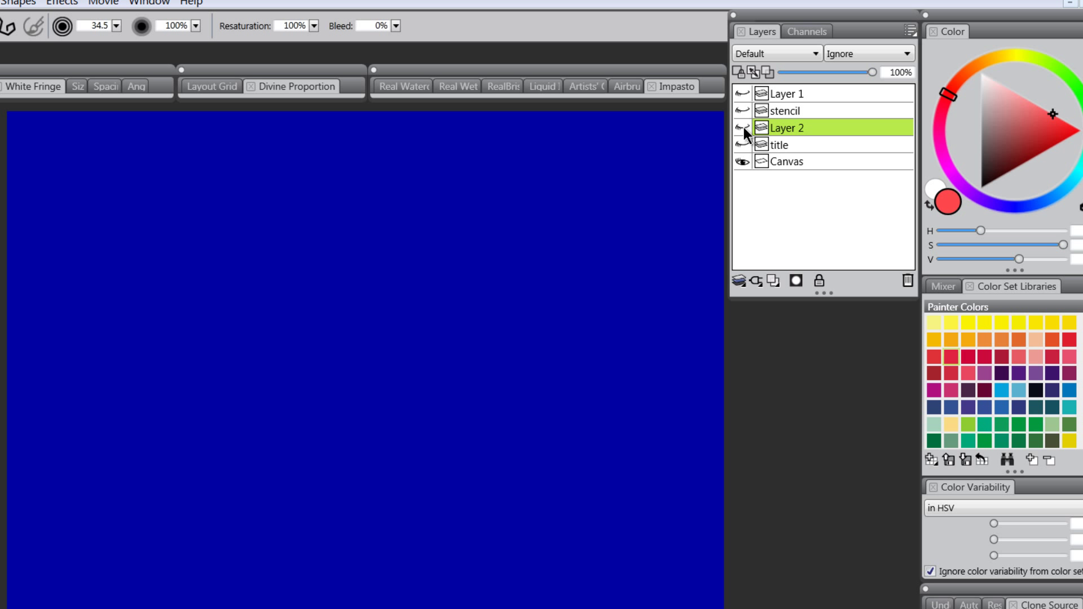
click(743, 127)
click(742, 127)
click(743, 127)
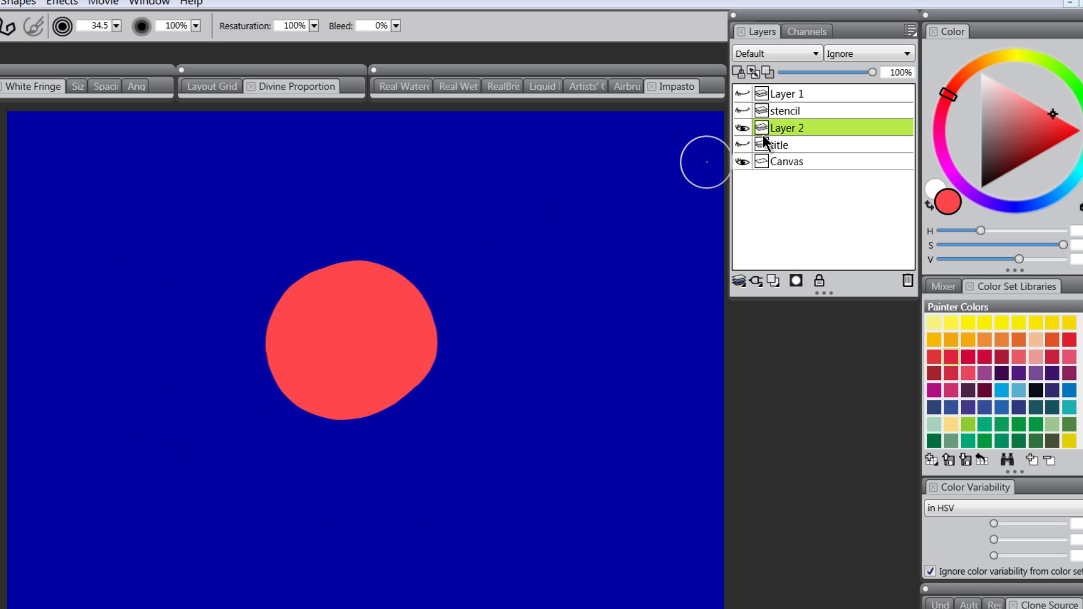
Step: With Preserve Transparency on for Layer 2, repaint the blob green, then yellow
click(739, 72)
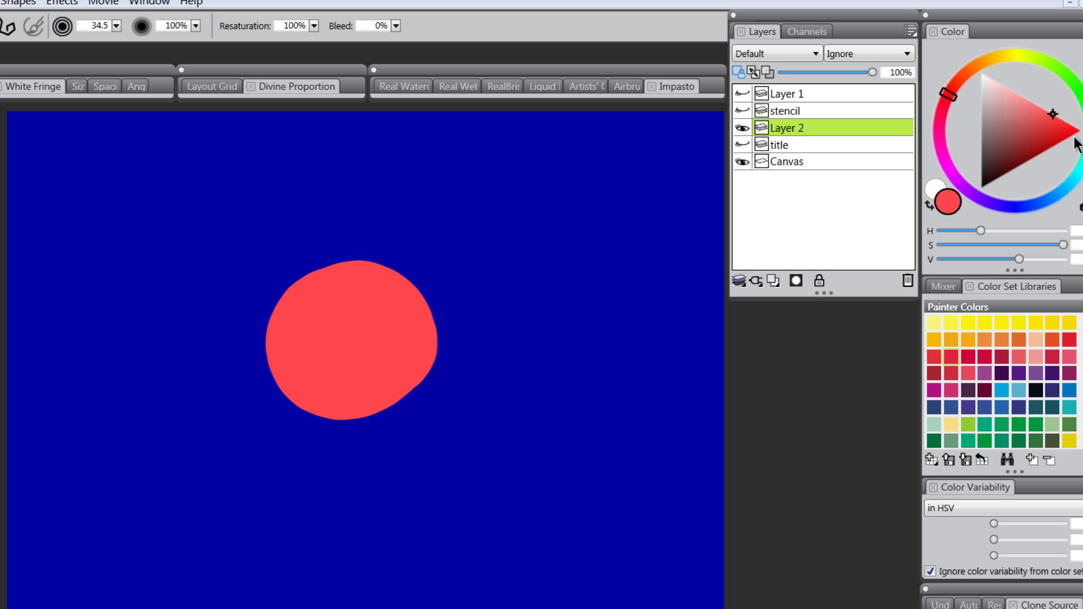
click(1070, 86)
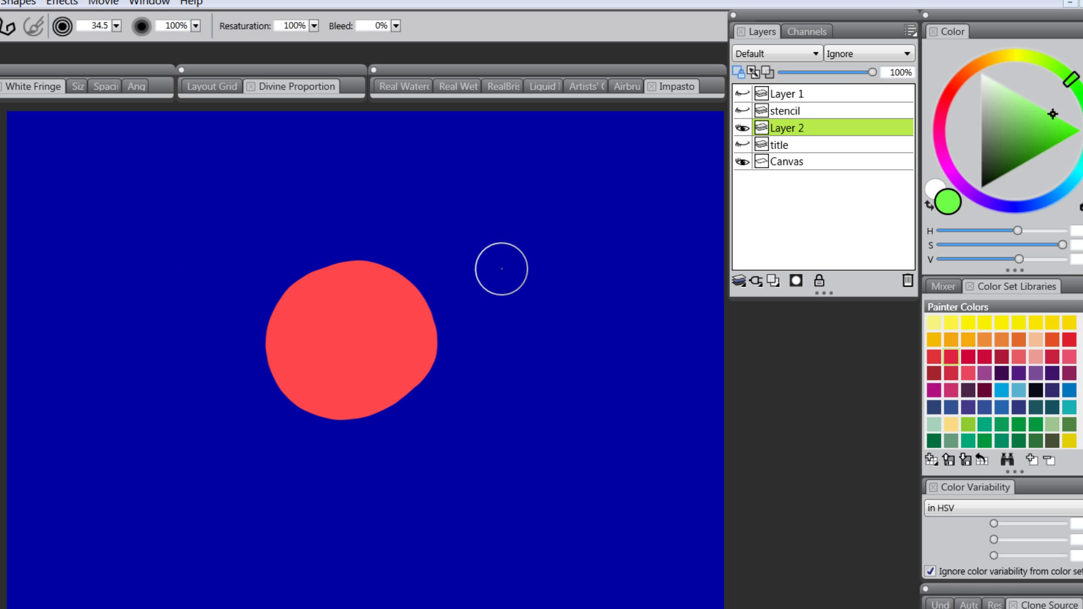
mouse_move(447, 299)
mouse_down()
mouse_move(387, 324)
mouse_move(361, 315)
mouse_move(375, 323)
mouse_move(350, 331)
mouse_move(357, 356)
mouse_move(430, 362)
mouse_move(339, 419)
mouse_move(298, 377)
mouse_move(292, 319)
mouse_move(271, 333)
mouse_move(316, 315)
mouse_move(369, 268)
mouse_up()
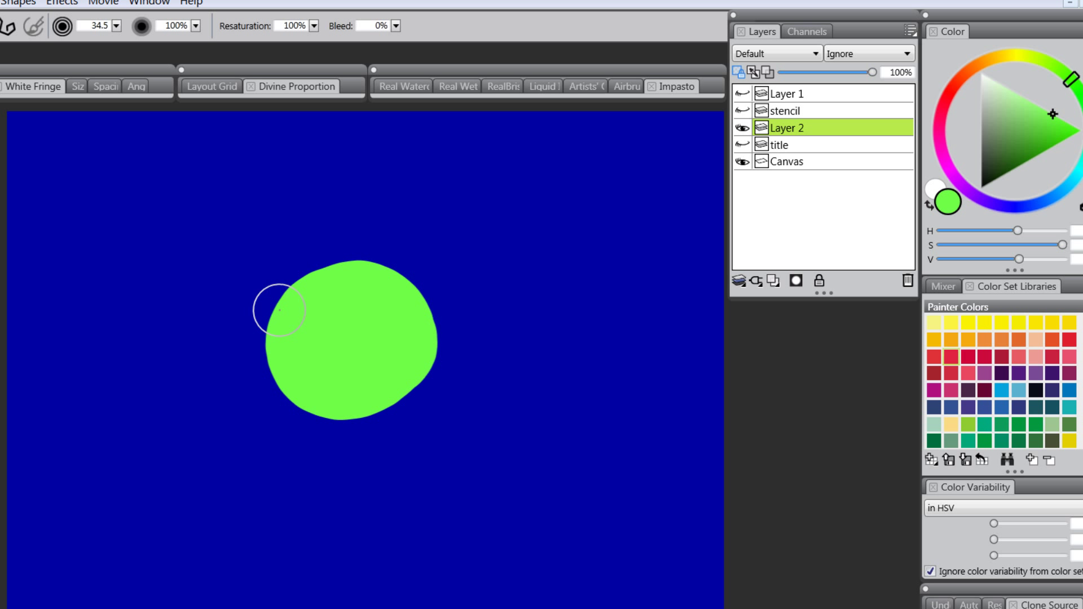
click(1004, 57)
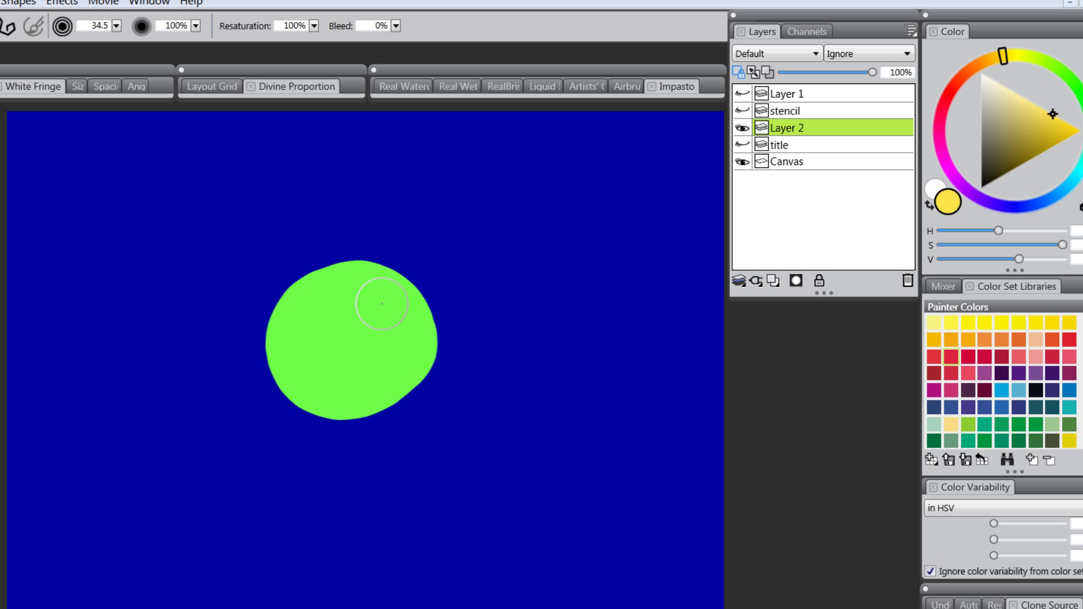
mouse_move(382, 304)
mouse_down()
mouse_move(256, 370)
mouse_move(310, 390)
mouse_move(355, 429)
mouse_move(457, 347)
mouse_up()
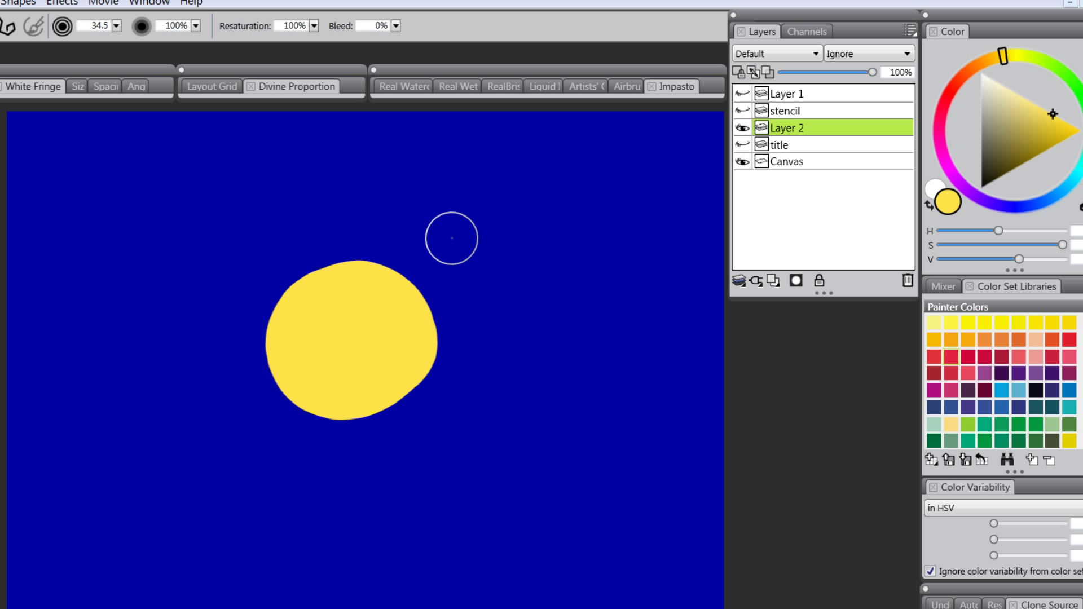
Step: Grow the yellow blob into a cloud, then re-enable Preserve Transparency and paint cyan along its edges
mouse_move(376, 250)
mouse_down()
mouse_move(232, 285)
mouse_move(242, 404)
mouse_move(303, 389)
mouse_move(277, 291)
mouse_move(263, 358)
mouse_up()
mouse_move(334, 427)
mouse_down()
mouse_move(397, 438)
mouse_move(423, 328)
mouse_move(380, 262)
mouse_move(396, 238)
mouse_move(431, 310)
mouse_move(413, 414)
mouse_up()
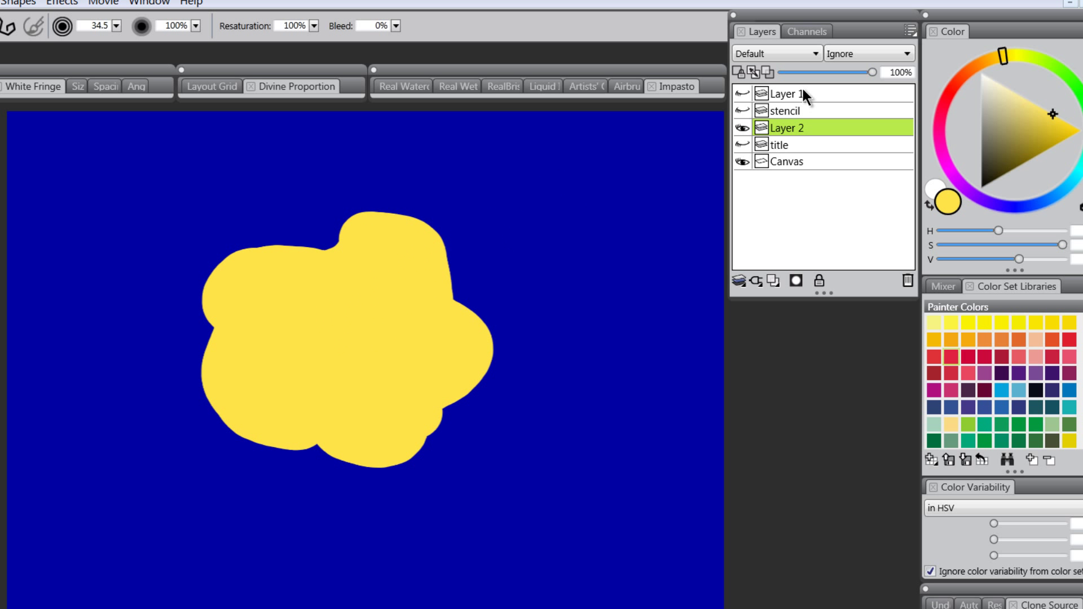
click(738, 73)
drag(1071, 191, 1078, 170)
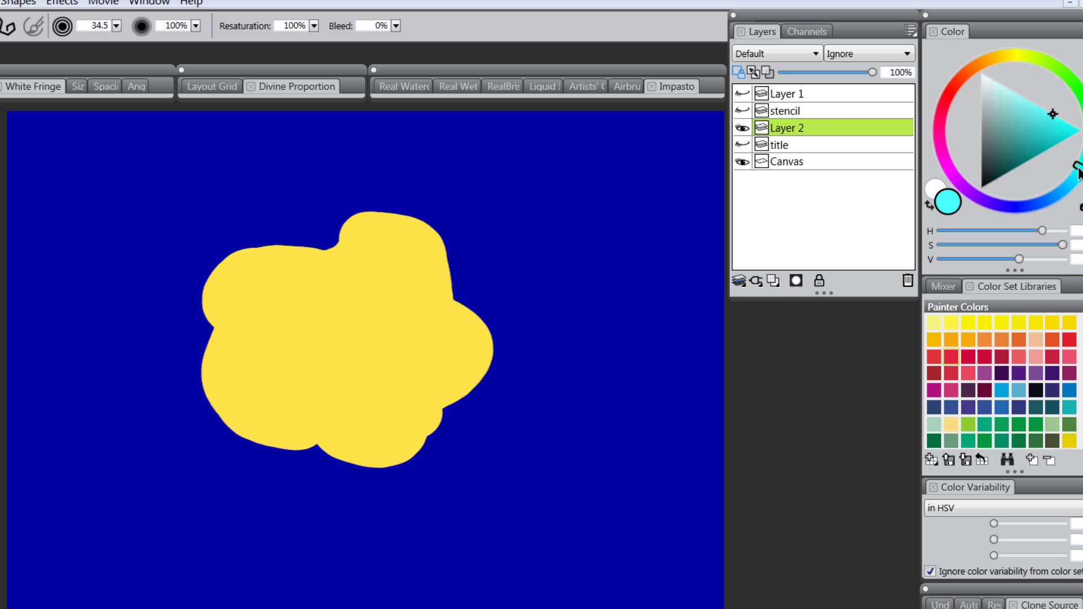
mouse_move(397, 205)
mouse_down()
mouse_move(368, 263)
mouse_move(274, 254)
mouse_move(219, 279)
mouse_move(239, 340)
mouse_move(235, 398)
mouse_move(299, 457)
mouse_move(358, 449)
mouse_move(438, 410)
mouse_move(502, 335)
mouse_move(411, 276)
mouse_move(389, 222)
mouse_move(462, 272)
mouse_move(416, 244)
mouse_move(329, 300)
mouse_move(278, 312)
mouse_move(281, 342)
mouse_move(307, 376)
mouse_move(293, 416)
mouse_move(395, 451)
mouse_move(430, 360)
mouse_move(343, 368)
mouse_up()
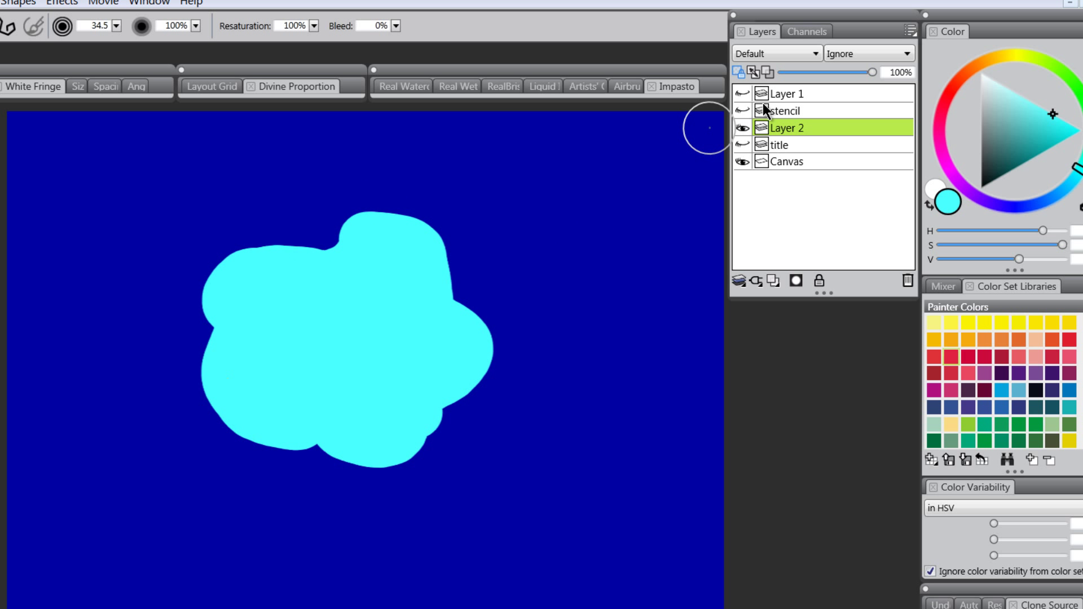
Step: Shade the cyan blob's left and bottom edges with a dark teal
click(1010, 158)
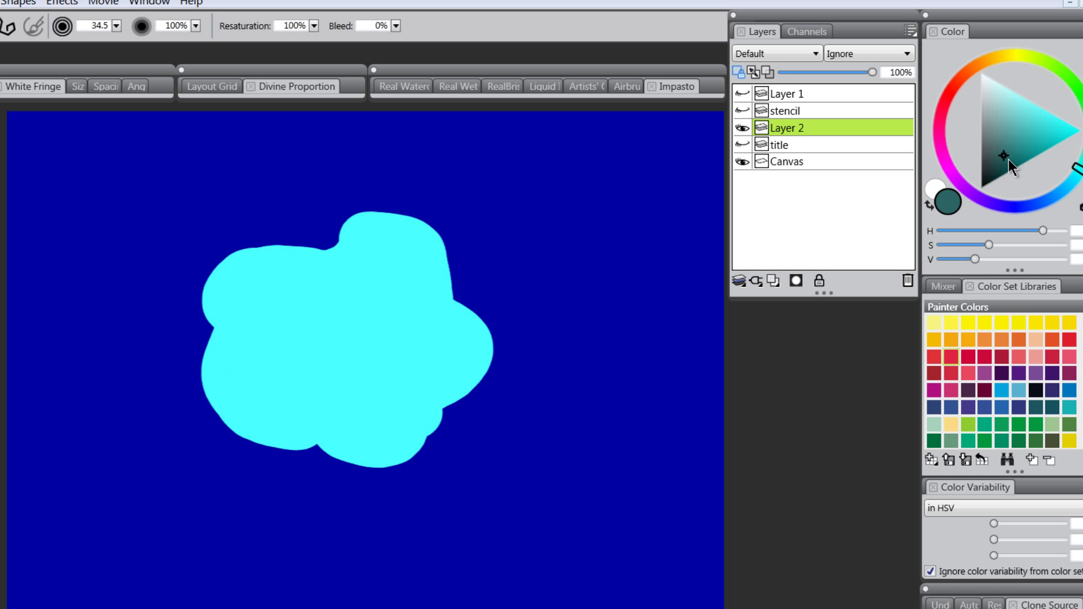
click(1067, 187)
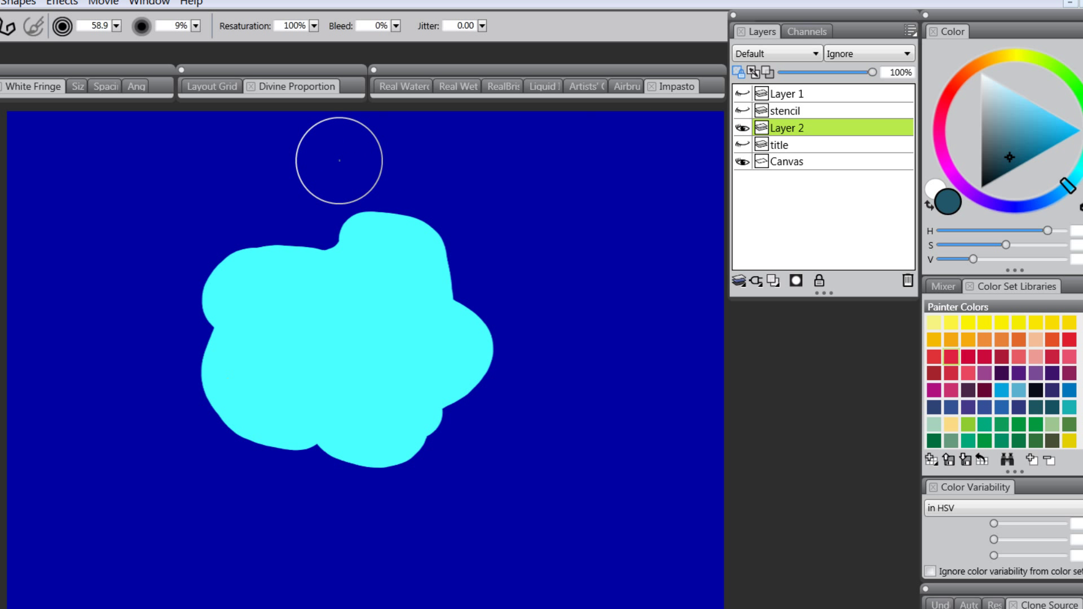
mouse_move(205, 261)
mouse_down()
mouse_move(204, 311)
mouse_move(205, 272)
mouse_move(233, 329)
mouse_move(231, 419)
mouse_move(207, 373)
mouse_move(216, 398)
mouse_move(324, 406)
mouse_move(328, 439)
mouse_move(418, 463)
mouse_move(405, 463)
mouse_move(498, 370)
mouse_move(502, 319)
mouse_move(497, 365)
mouse_move(419, 418)
mouse_up()
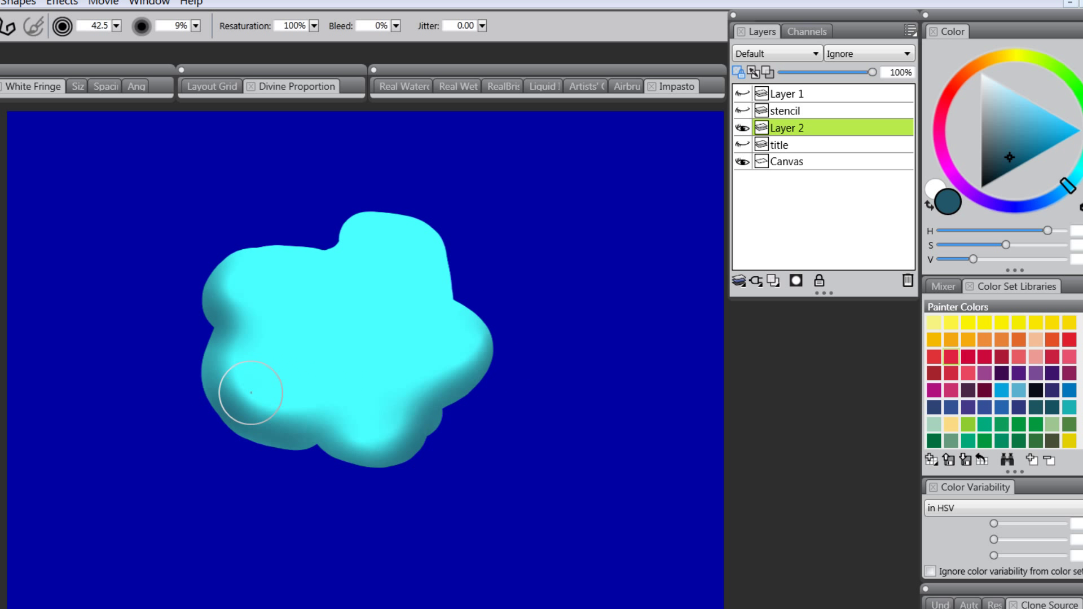
mouse_move(251, 393)
mouse_down()
mouse_move(306, 397)
mouse_move(258, 399)
mouse_move(206, 430)
mouse_move(372, 467)
mouse_move(408, 458)
mouse_move(440, 393)
mouse_move(457, 384)
mouse_move(486, 298)
mouse_move(480, 306)
mouse_move(384, 279)
mouse_move(235, 262)
mouse_move(253, 243)
mouse_move(214, 322)
mouse_move(240, 359)
mouse_move(306, 279)
mouse_move(354, 245)
mouse_move(244, 244)
mouse_move(189, 309)
mouse_move(218, 392)
mouse_move(329, 462)
mouse_move(461, 416)
mouse_up()
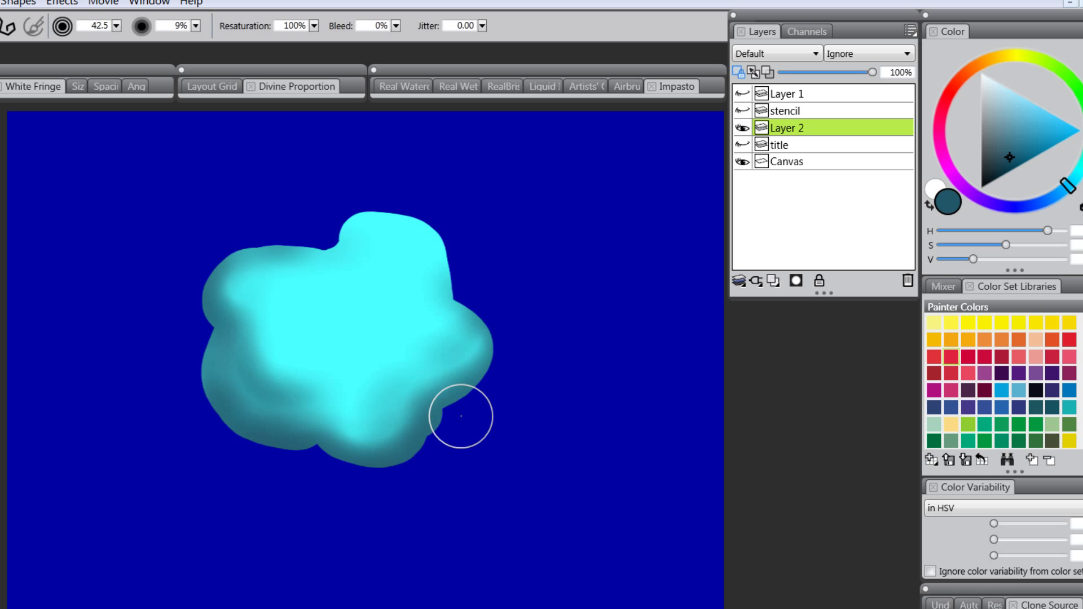
Step: Brighten the top lobe with sampled cyan and white, then add textured cyan-white strokes across the blob
alt+click(355, 342)
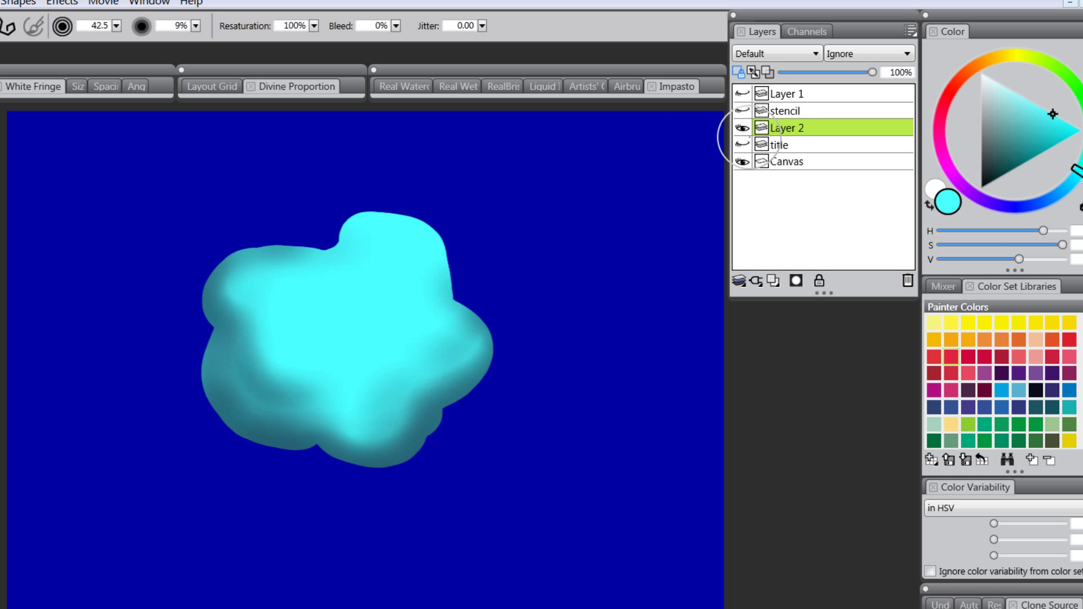
mouse_move(381, 260)
mouse_down()
mouse_move(405, 218)
mouse_move(359, 230)
mouse_move(393, 299)
mouse_move(339, 278)
mouse_move(347, 337)
mouse_move(404, 267)
mouse_up()
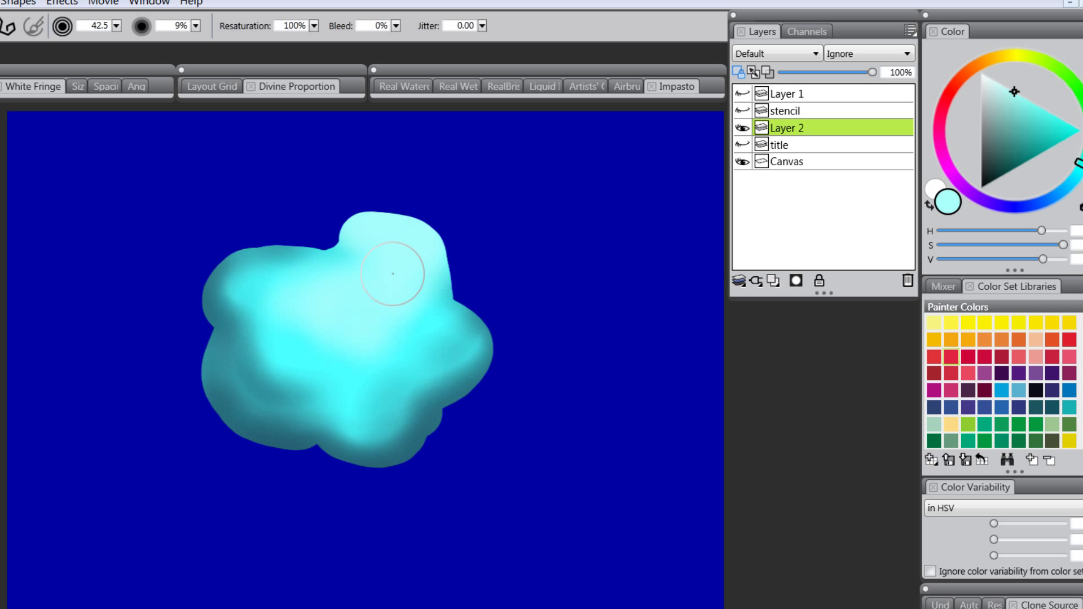
drag(1010, 102, 982, 73)
mouse_move(424, 243)
mouse_down()
mouse_move(410, 225)
mouse_move(385, 319)
mouse_move(274, 293)
mouse_move(381, 353)
mouse_move(438, 298)
mouse_move(272, 317)
mouse_up()
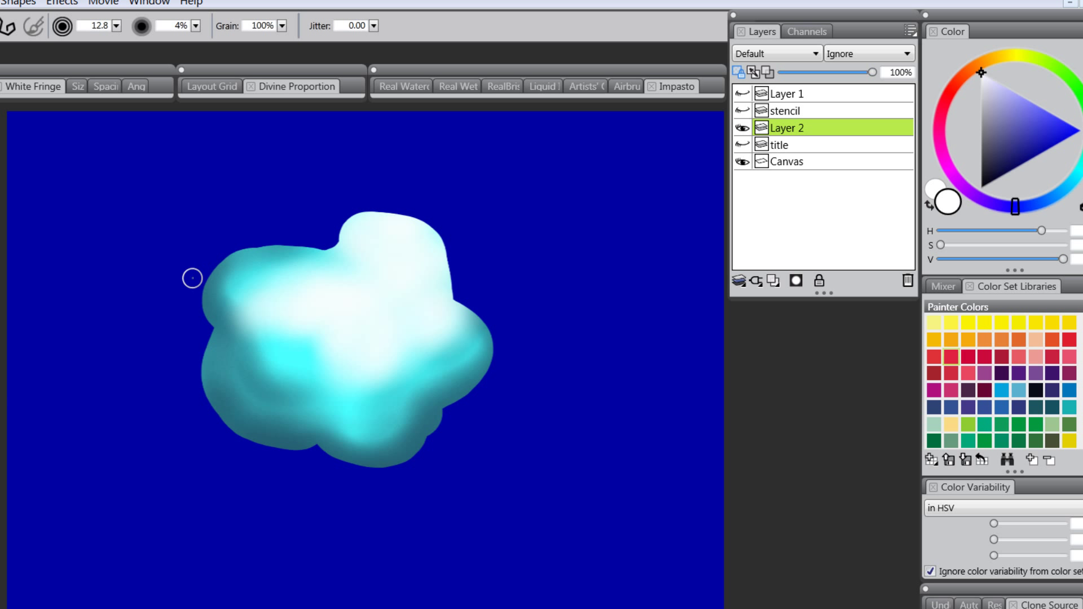
mouse_move(265, 293)
mouse_down()
mouse_move(303, 269)
mouse_move(237, 314)
mouse_move(278, 326)
mouse_move(243, 399)
mouse_move(320, 386)
mouse_move(404, 412)
mouse_move(371, 413)
mouse_move(432, 364)
mouse_move(442, 332)
mouse_move(387, 338)
mouse_move(408, 283)
mouse_move(363, 279)
mouse_move(335, 325)
mouse_move(252, 320)
mouse_move(260, 390)
mouse_move(273, 404)
mouse_move(366, 375)
mouse_move(367, 332)
mouse_up()
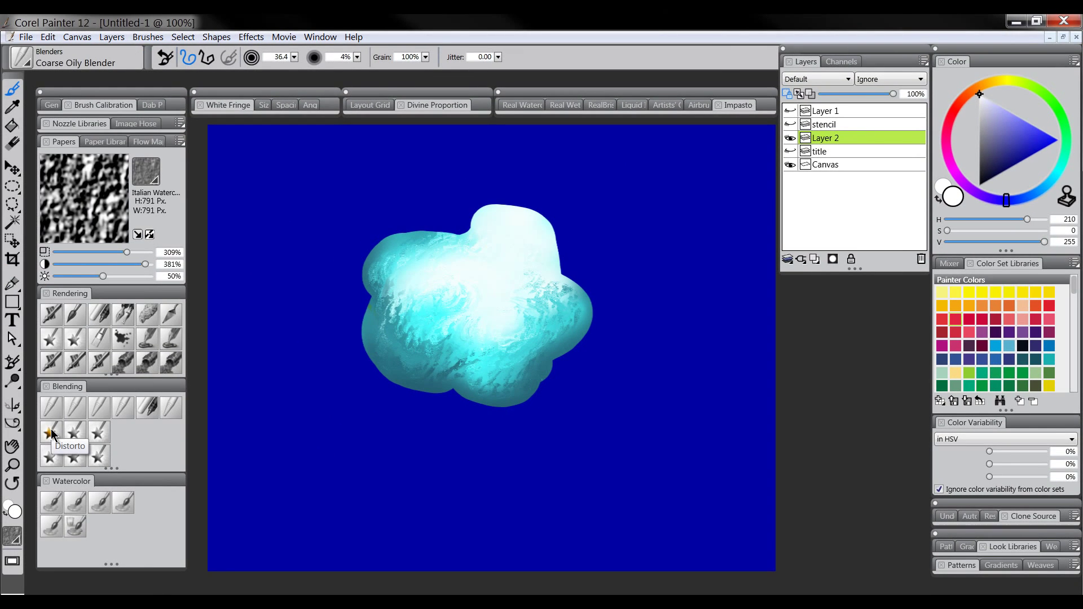
Step: Smear and lighten the blob's upper-left edge with the Blenders Distorto variant
click(51, 434)
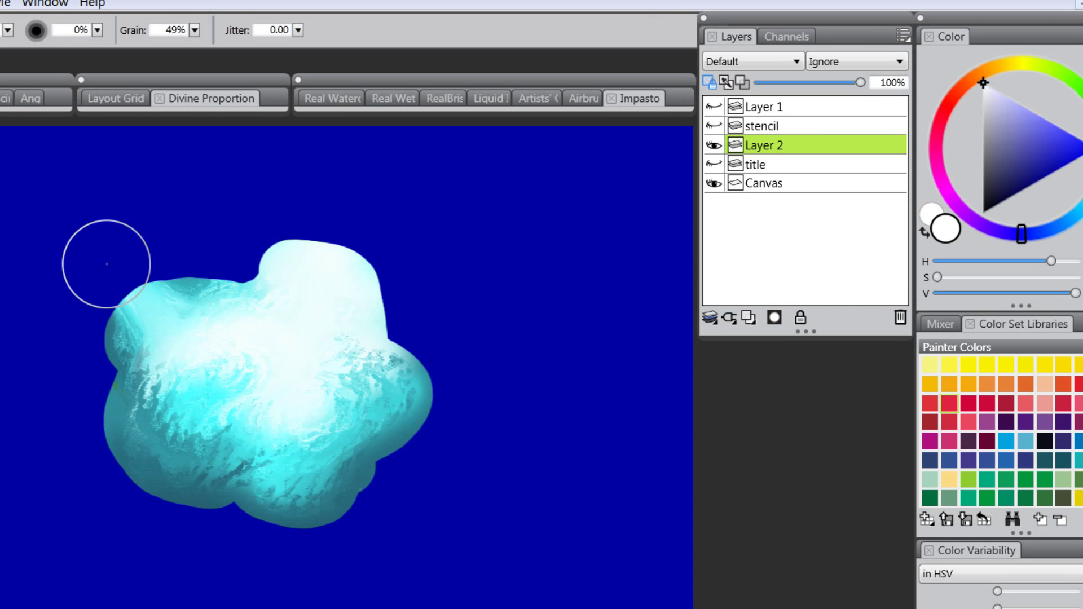
mouse_move(104, 259)
mouse_down()
mouse_move(172, 299)
mouse_move(169, 317)
mouse_move(95, 251)
mouse_move(272, 313)
mouse_move(252, 341)
mouse_move(198, 323)
mouse_move(211, 346)
mouse_move(125, 289)
mouse_move(174, 328)
mouse_move(131, 304)
mouse_move(170, 345)
mouse_move(103, 290)
mouse_move(150, 293)
mouse_move(127, 279)
mouse_move(128, 318)
mouse_move(207, 292)
mouse_move(228, 305)
mouse_move(150, 319)
mouse_move(133, 276)
mouse_move(113, 285)
mouse_move(80, 273)
mouse_move(107, 257)
mouse_move(211, 333)
mouse_move(171, 303)
mouse_up()
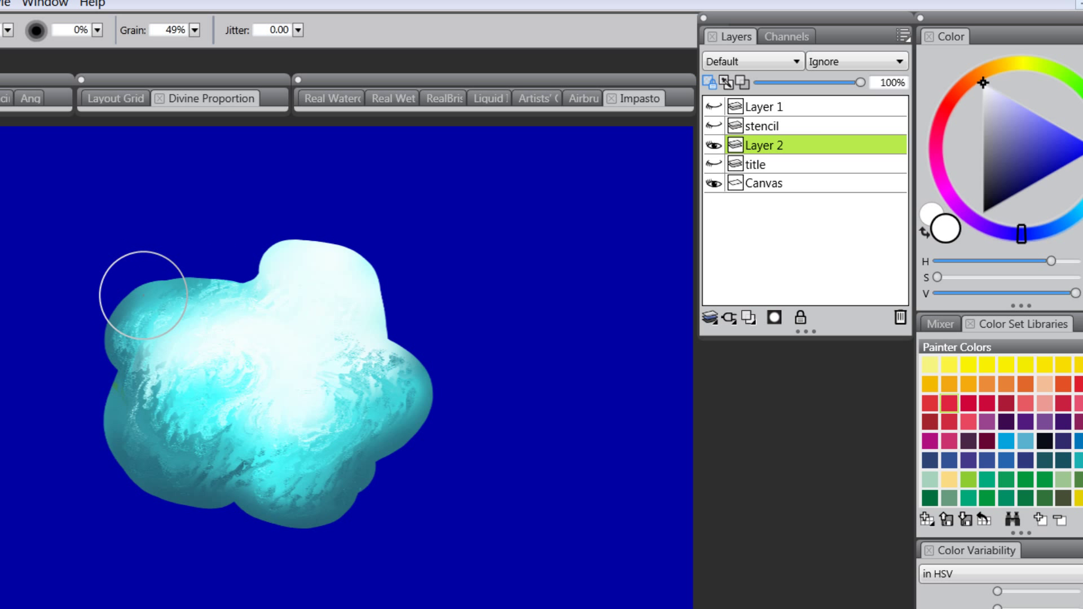
mouse_move(143, 295)
mouse_down()
mouse_move(158, 309)
mouse_move(145, 302)
mouse_move(198, 310)
mouse_move(189, 302)
mouse_up()
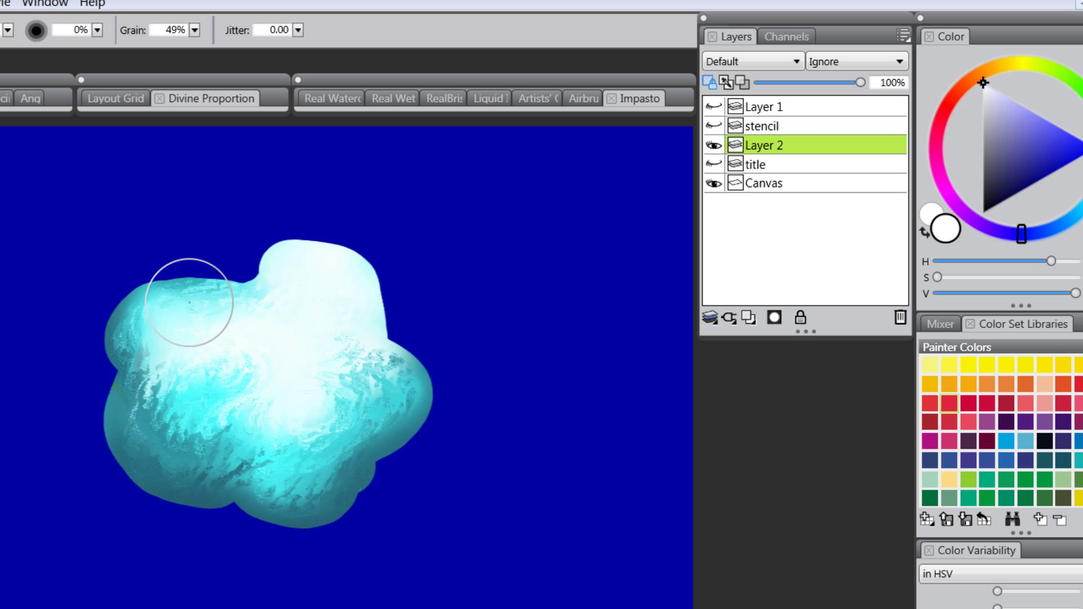
Step: Undo a smear that spilled out past the blob's left edge
click(710, 80)
mouse_move(150, 290)
mouse_down()
mouse_move(164, 316)
mouse_move(40, 236)
mouse_up()
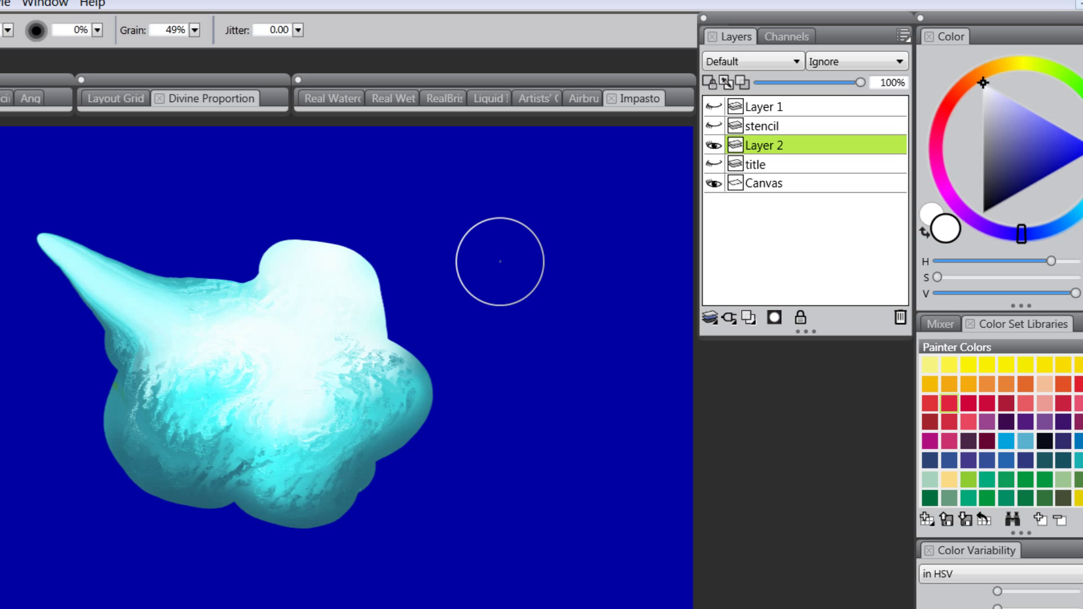
key(ctrl+z)
key(ctrl+z)
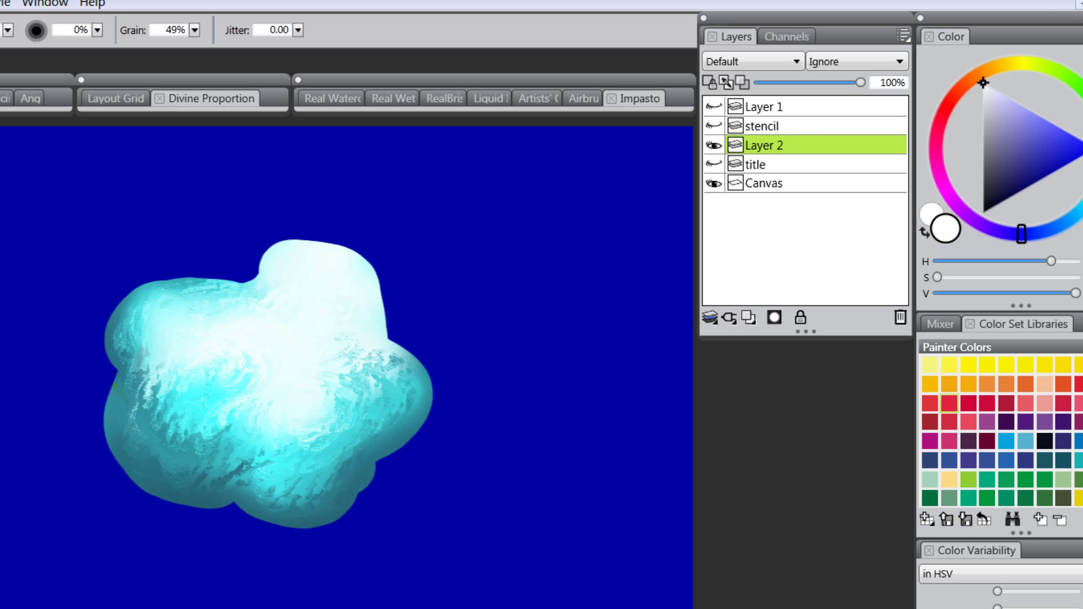
Step: Blend the upper-left lobe inside its outline and undo a grainy edge stroke
click(709, 82)
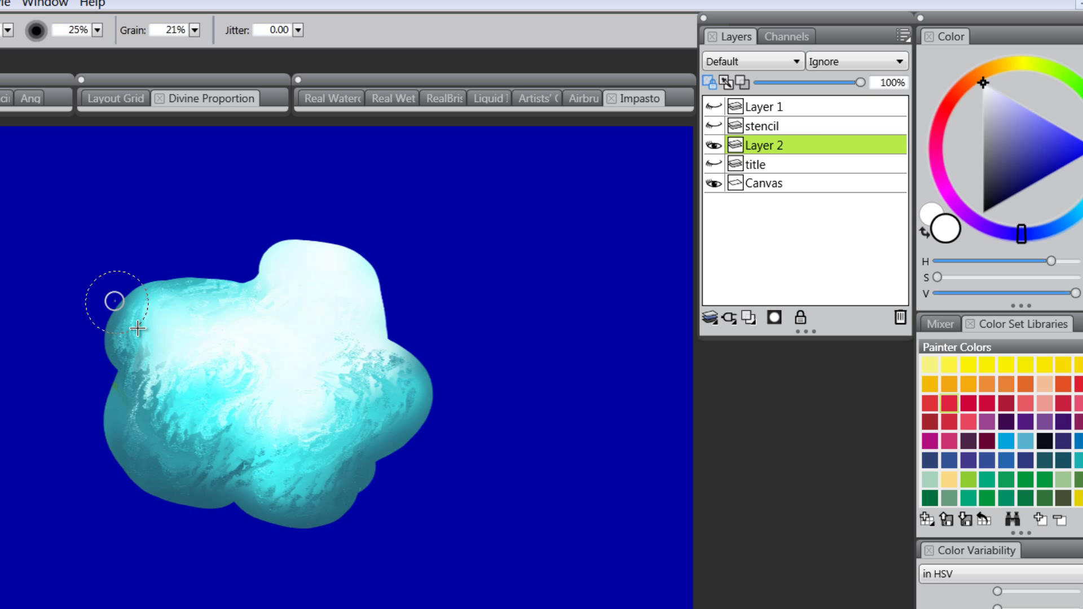
mouse_move(113, 302)
mouse_down()
mouse_move(144, 336)
mouse_move(137, 321)
mouse_move(163, 301)
mouse_move(216, 312)
mouse_move(153, 317)
mouse_move(139, 349)
mouse_move(136, 307)
mouse_move(118, 305)
mouse_move(128, 292)
mouse_move(116, 307)
mouse_move(177, 290)
mouse_move(145, 314)
mouse_move(164, 339)
mouse_move(173, 331)
mouse_move(147, 317)
mouse_move(205, 306)
mouse_move(156, 329)
mouse_up()
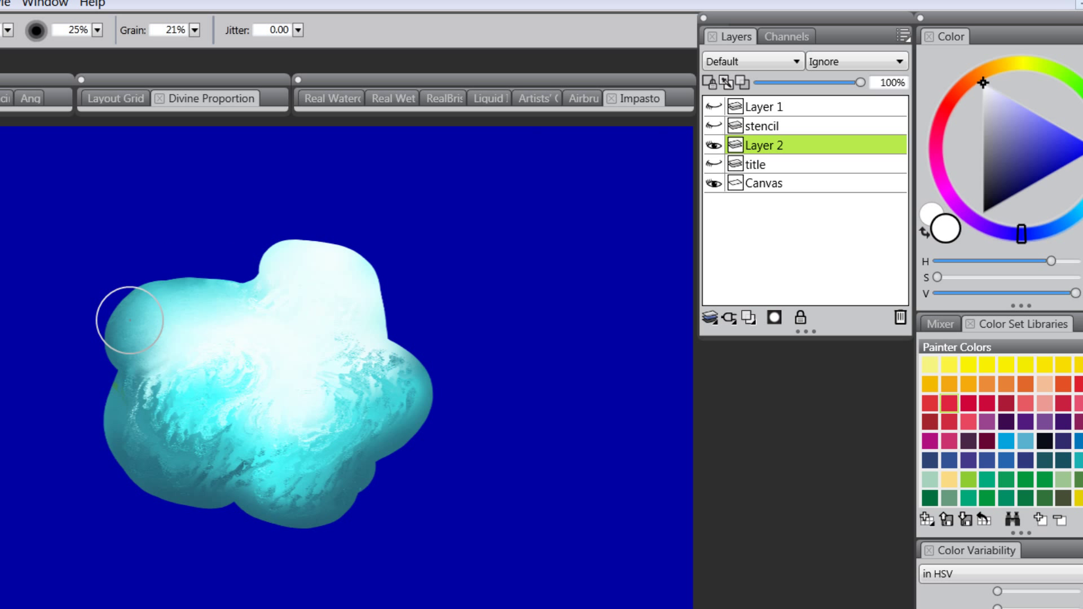
mouse_move(133, 314)
mouse_down()
mouse_move(116, 320)
mouse_move(128, 295)
mouse_move(174, 271)
mouse_move(261, 266)
mouse_up()
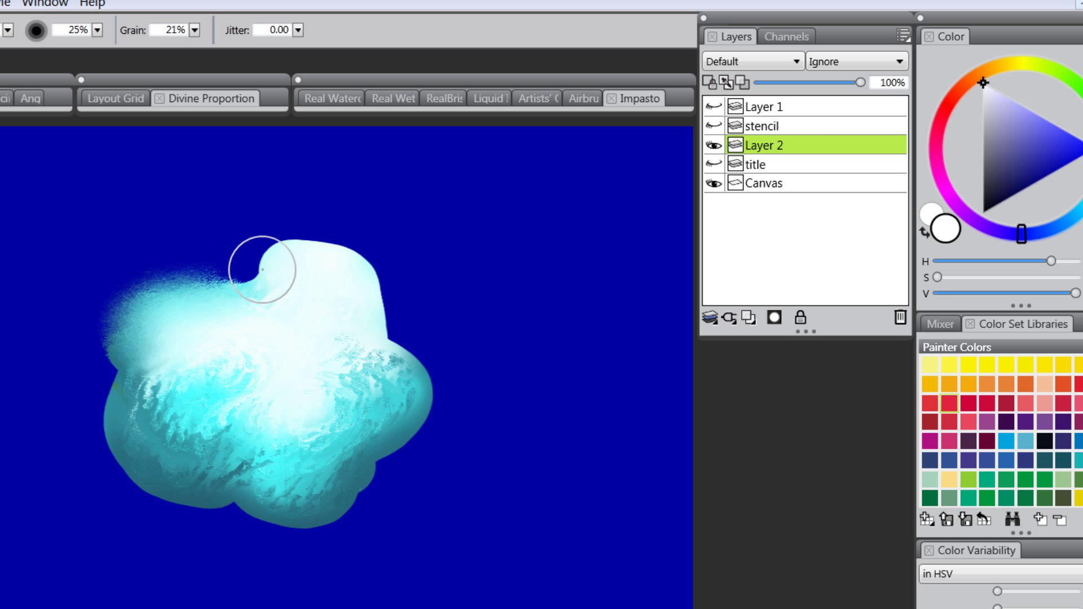
key(ctrl+z)
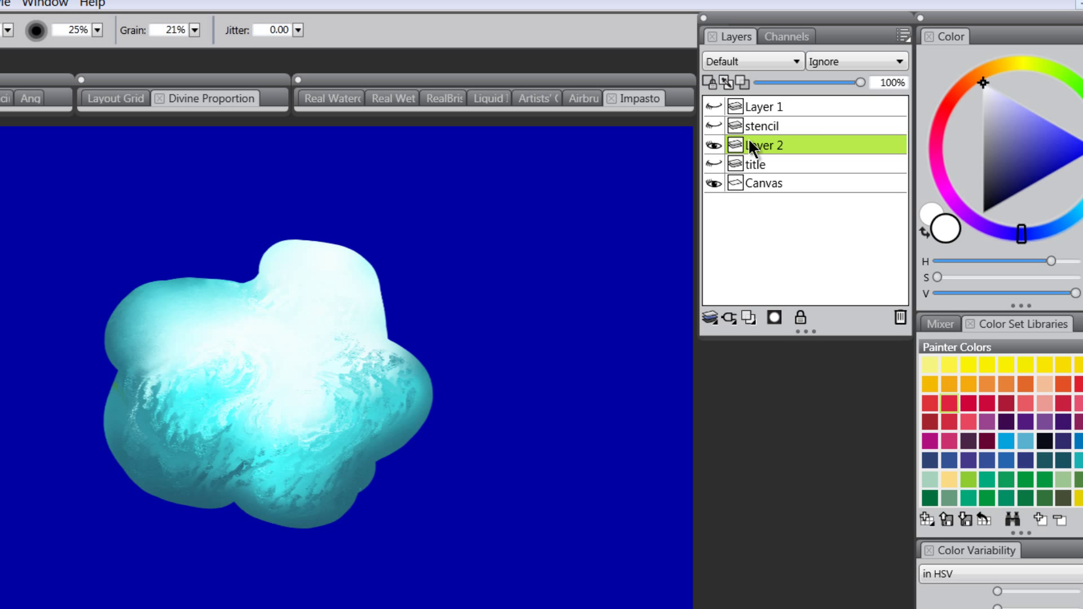
Step: Create Layer 3 above Layer 2 and paint a light lavender test stroke on it
click(750, 317)
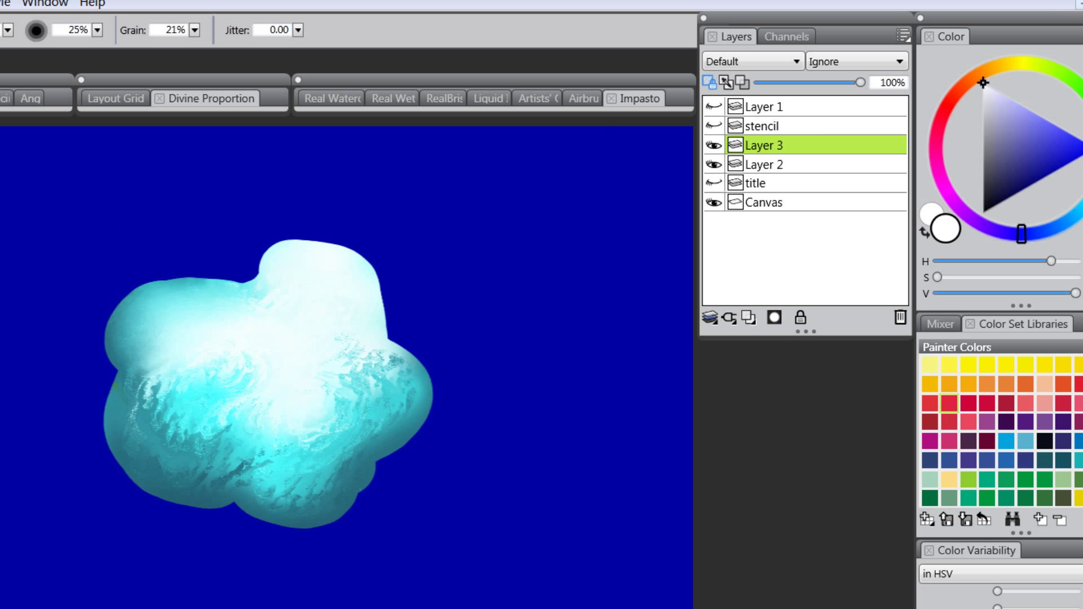
click(1008, 97)
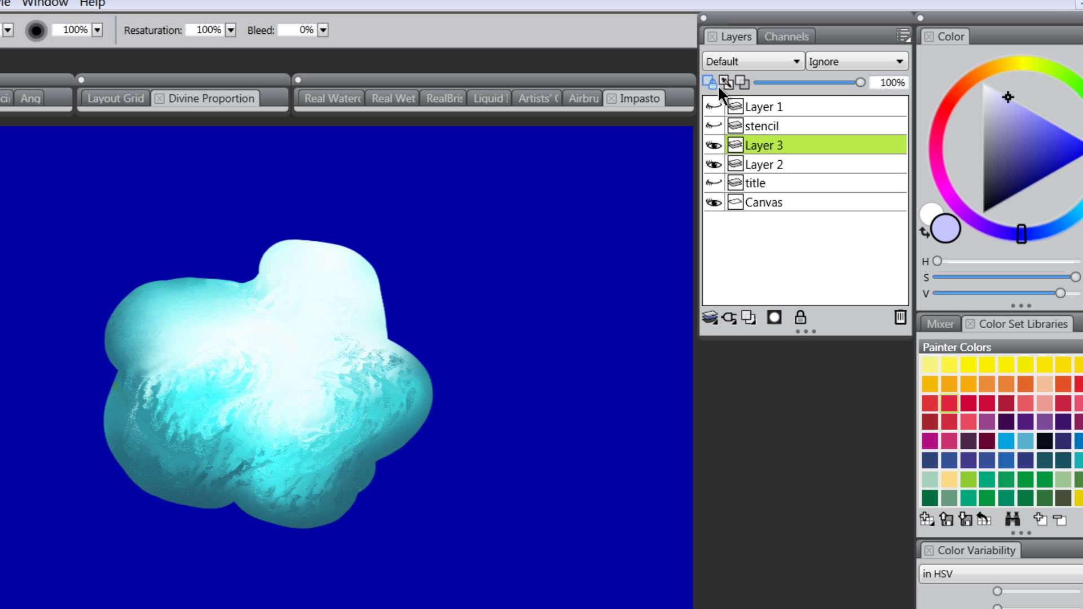
click(709, 82)
click(711, 81)
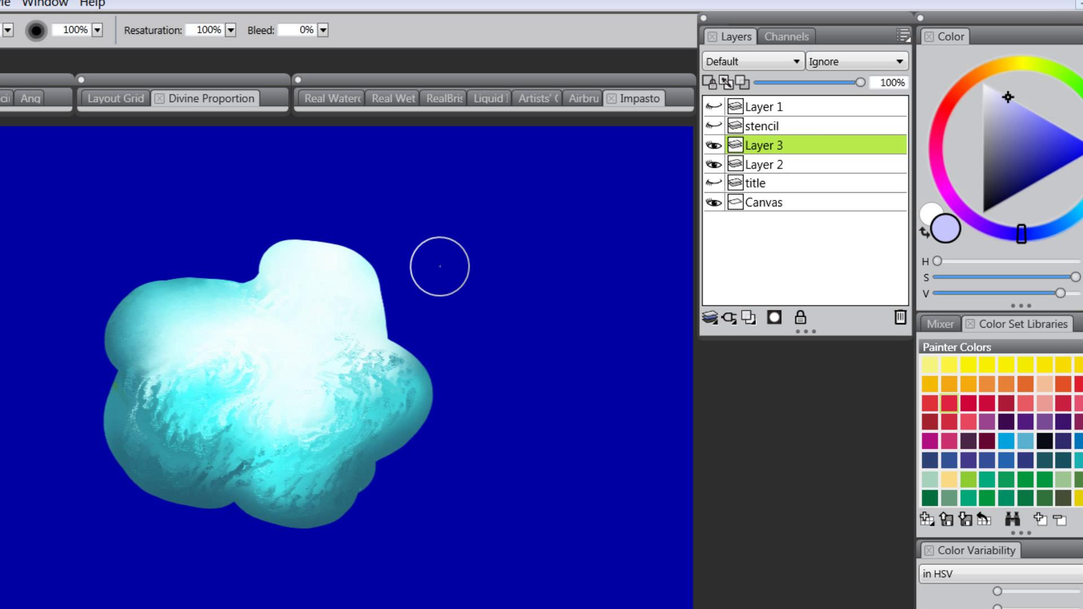
mouse_move(439, 264)
mouse_down()
mouse_move(323, 339)
mouse_move(440, 276)
mouse_move(478, 282)
mouse_move(488, 351)
mouse_move(473, 374)
mouse_move(455, 259)
mouse_move(376, 295)
mouse_up()
Step: With Preserve Transparency on, paint red over the lavender stroke, then undo both strokes
click(709, 82)
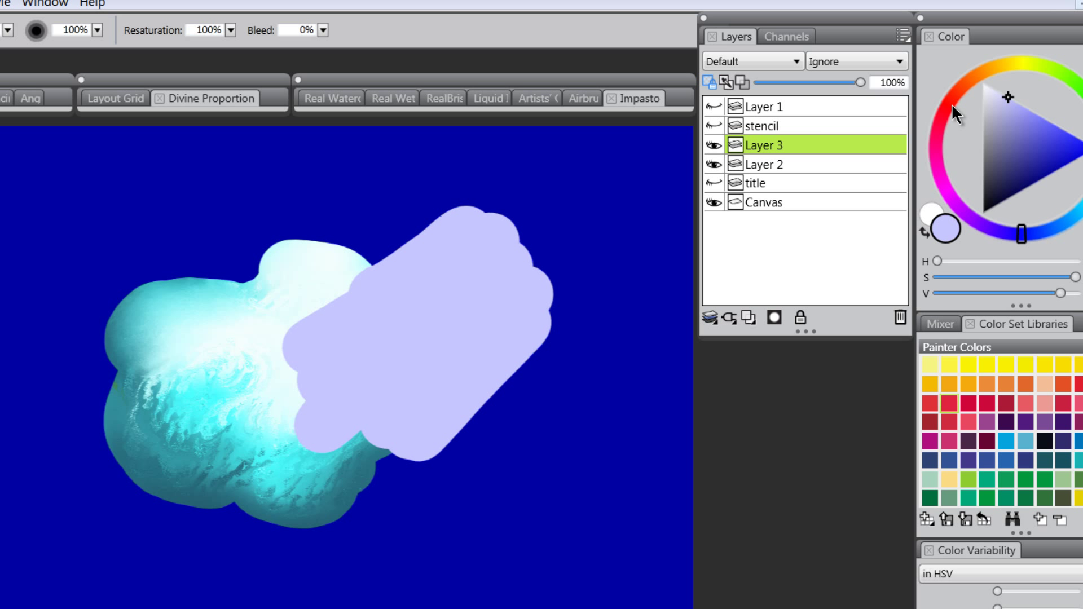
click(947, 105)
click(1066, 152)
mouse_move(550, 293)
mouse_down()
mouse_move(542, 375)
mouse_move(365, 387)
mouse_move(410, 454)
mouse_up()
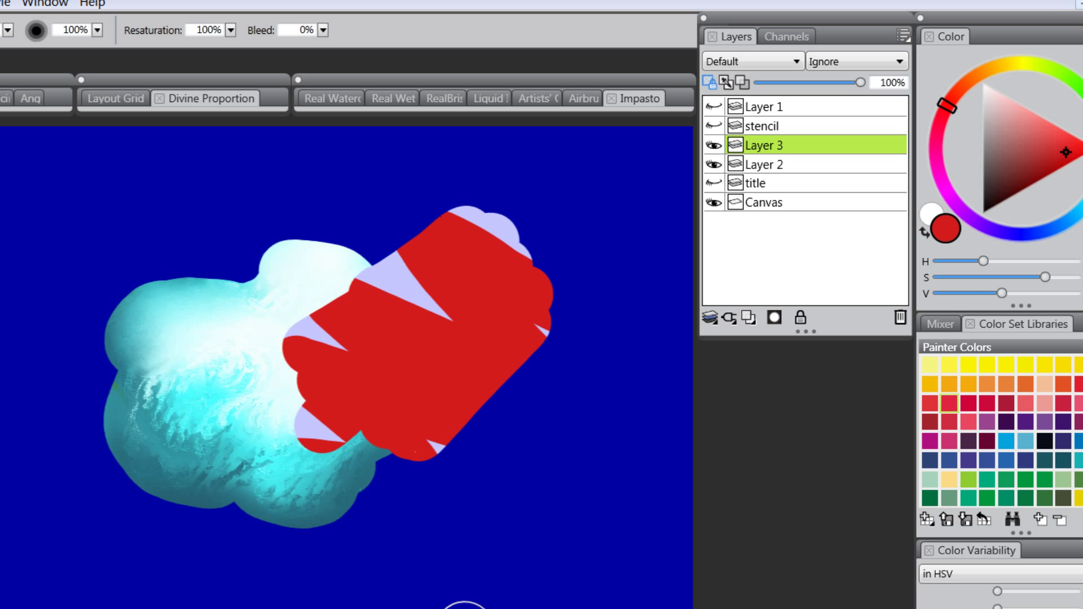
key(ctrl+z)
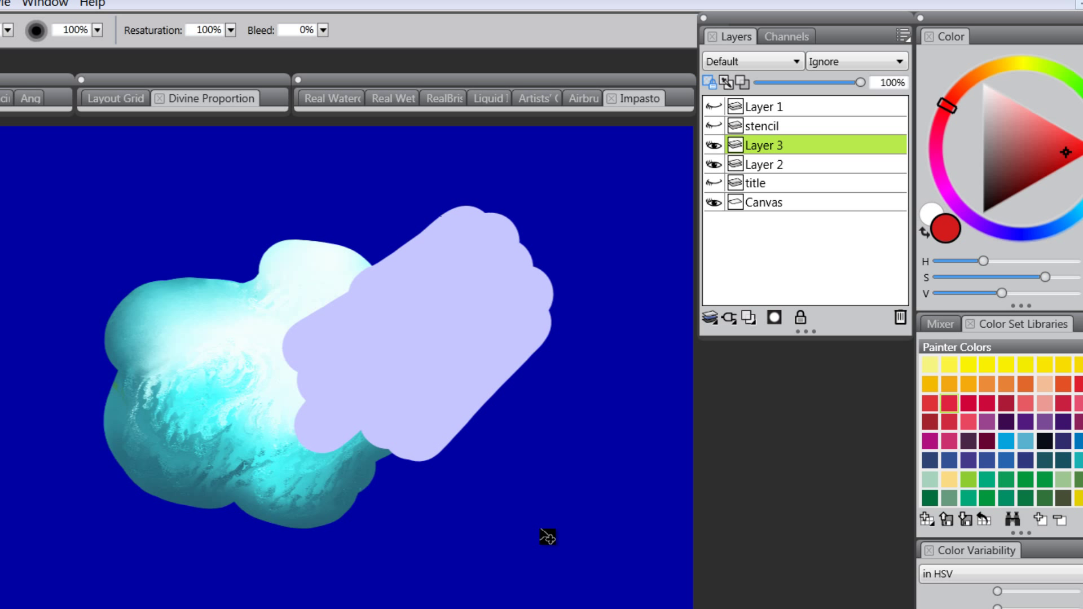
key(ctrl+z)
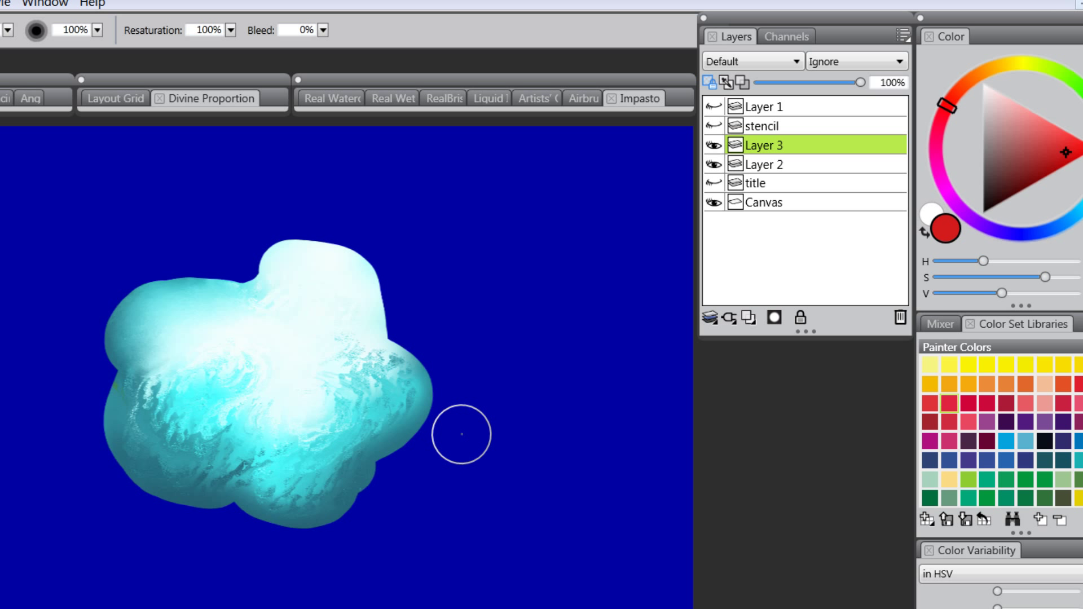